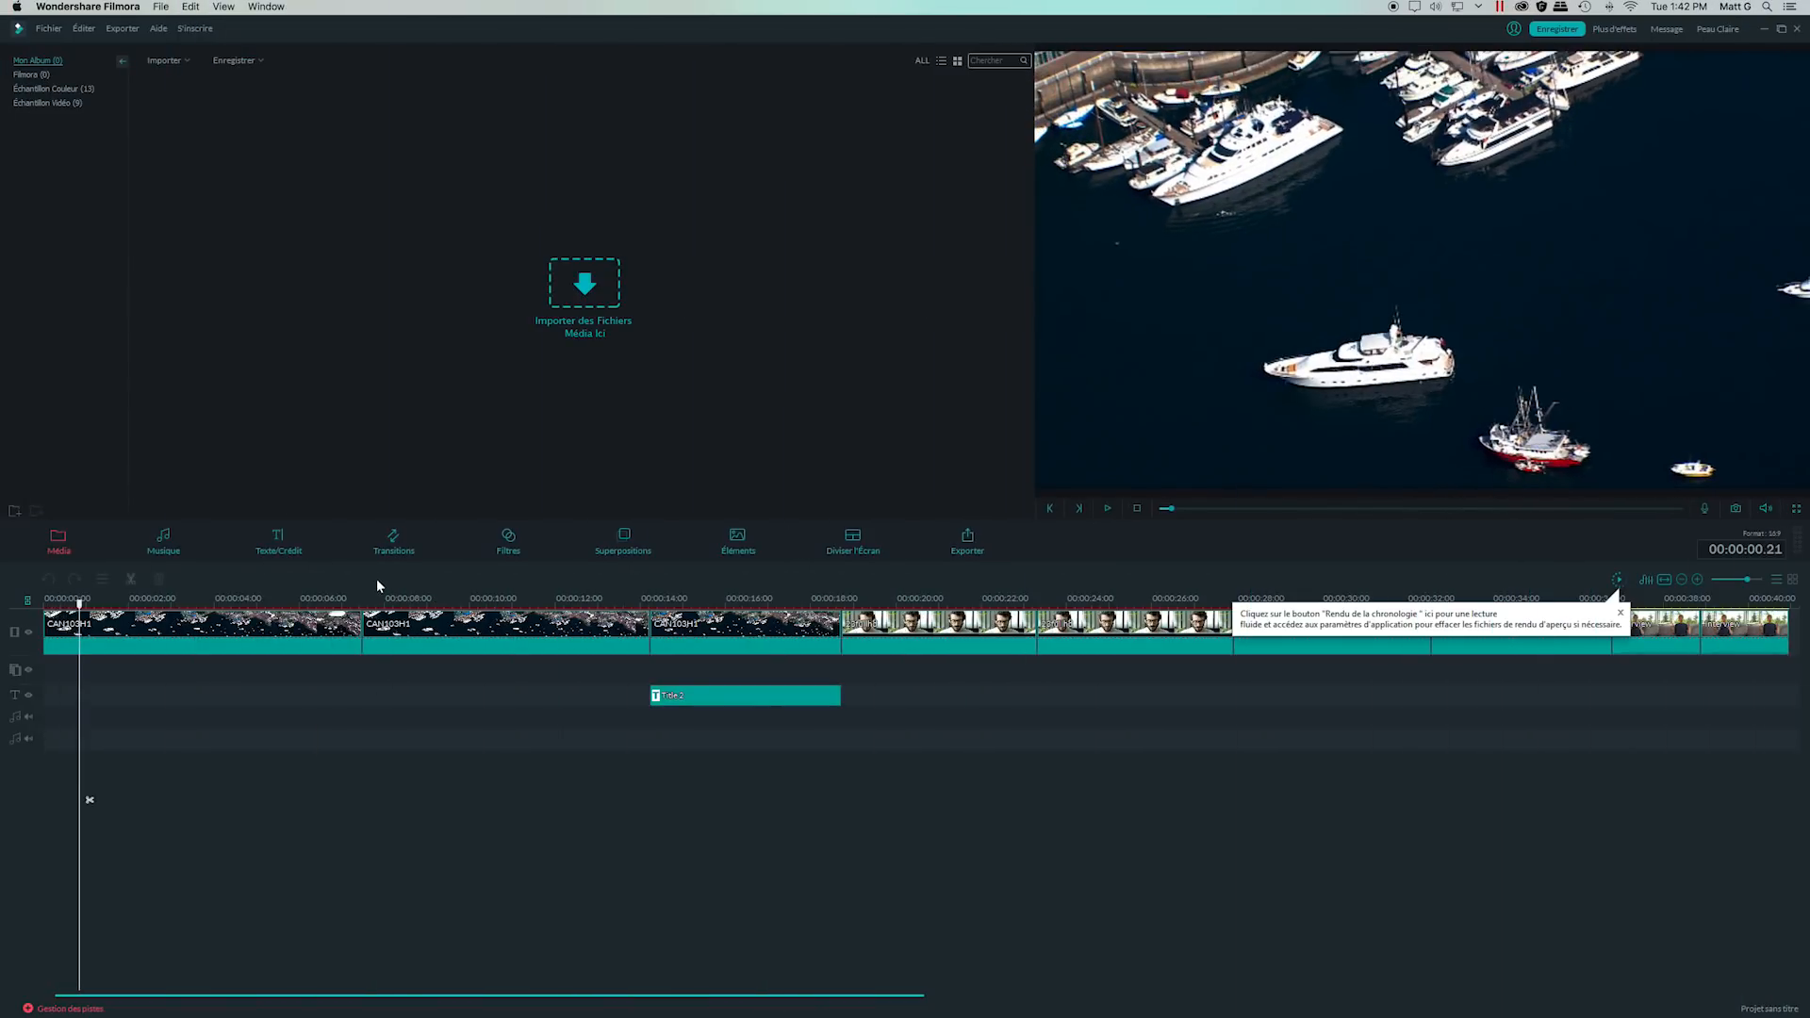
# Try a tilt-shift on the first harbour clip, angling the focus band slightly around the white yacht
pyautogui.moveTo(305, 607); pyautogui.dragTo(113, 641)
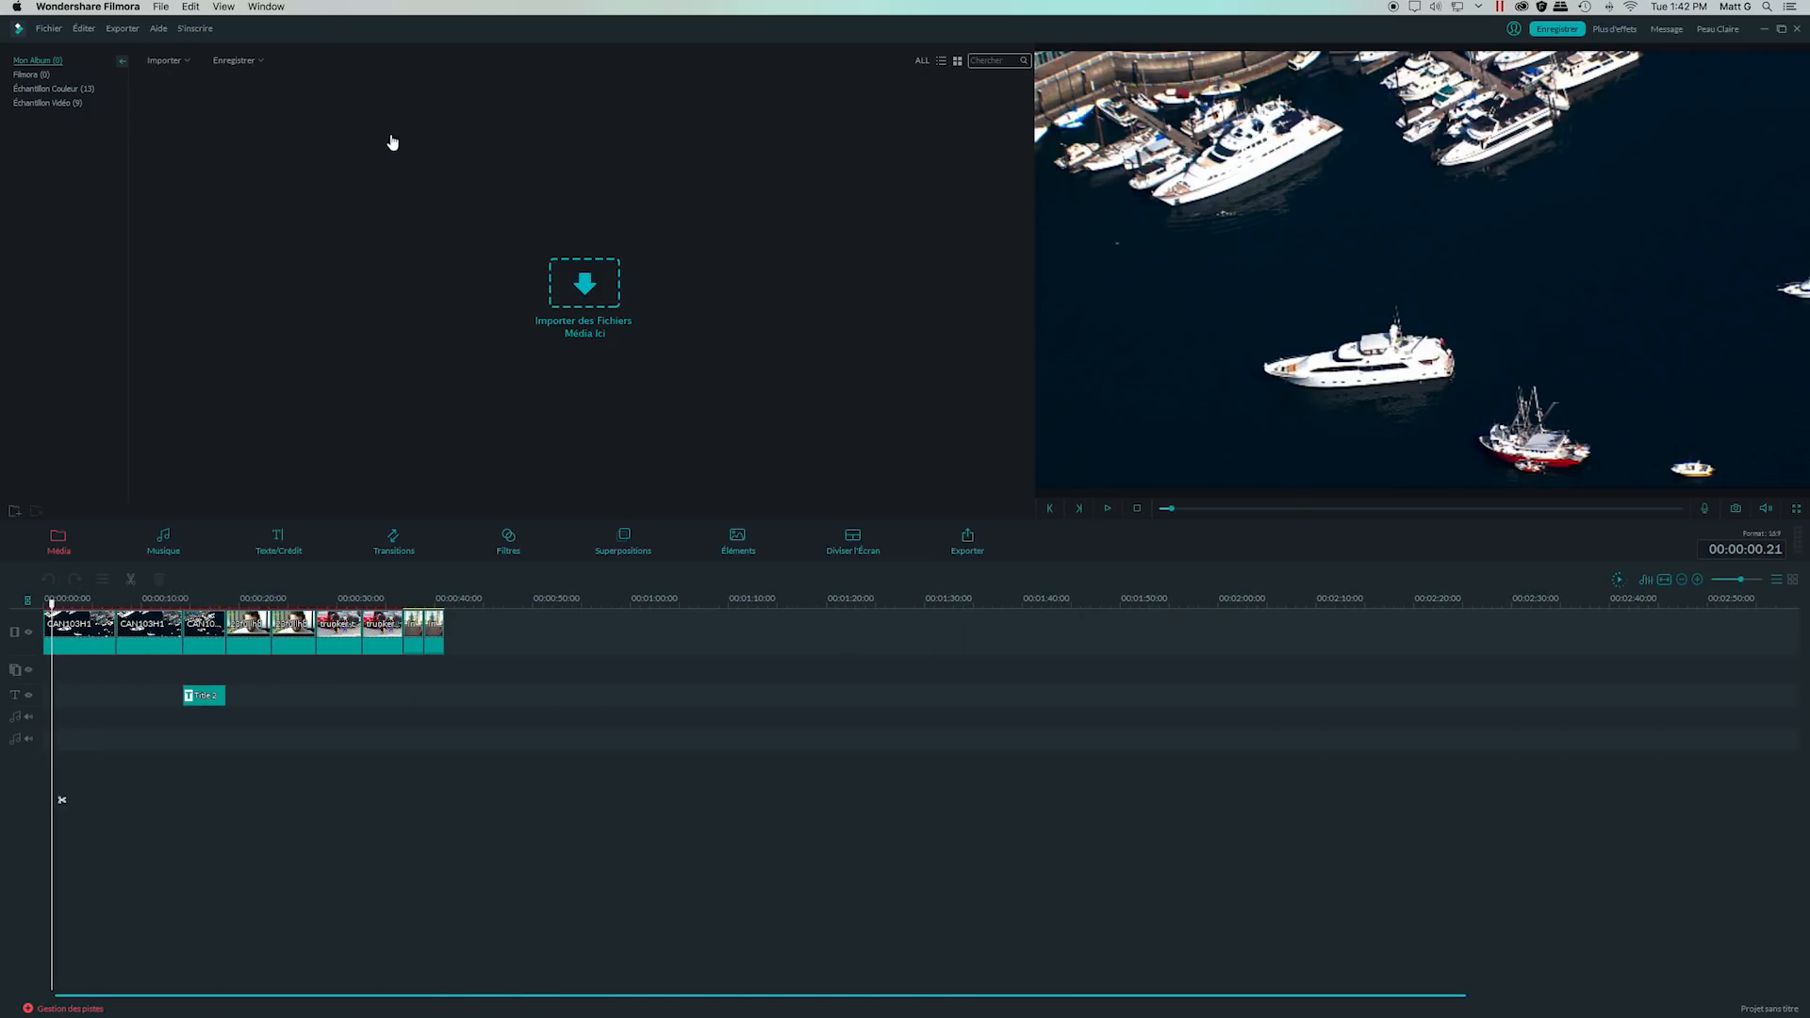
pyautogui.press('space')
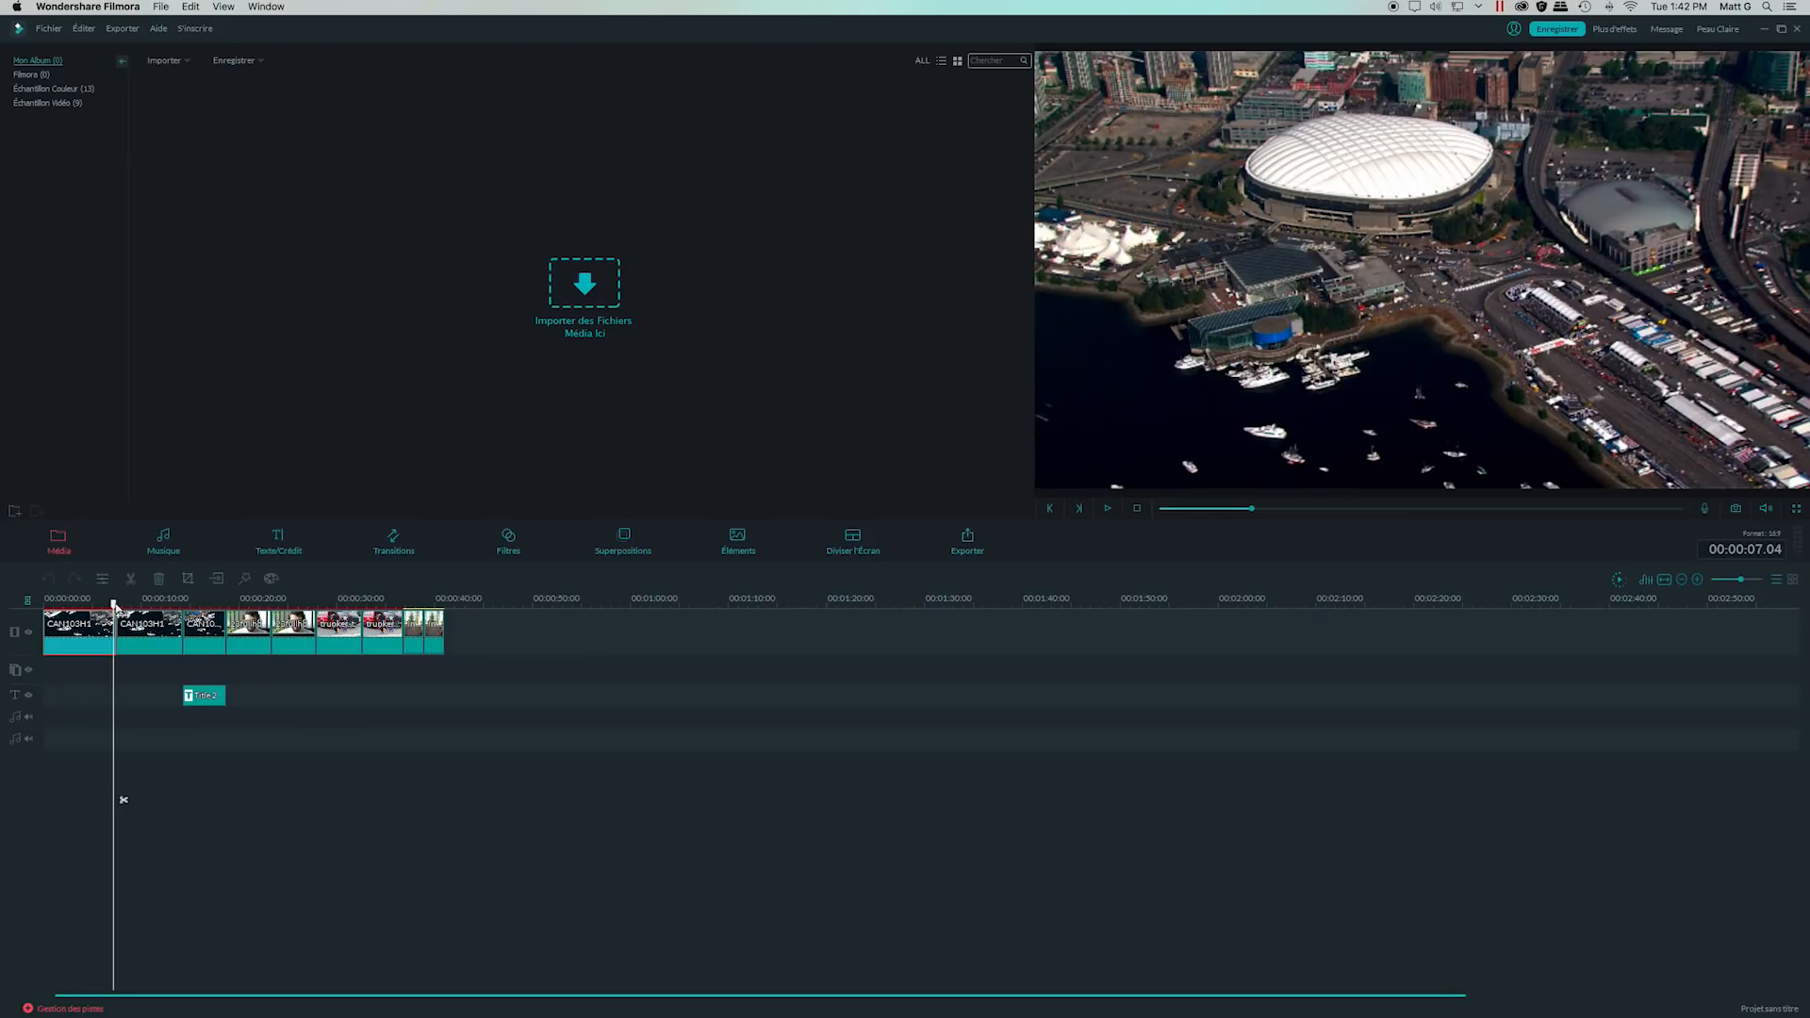
pyautogui.moveTo(124, 800); pyautogui.dragTo(79, 799)
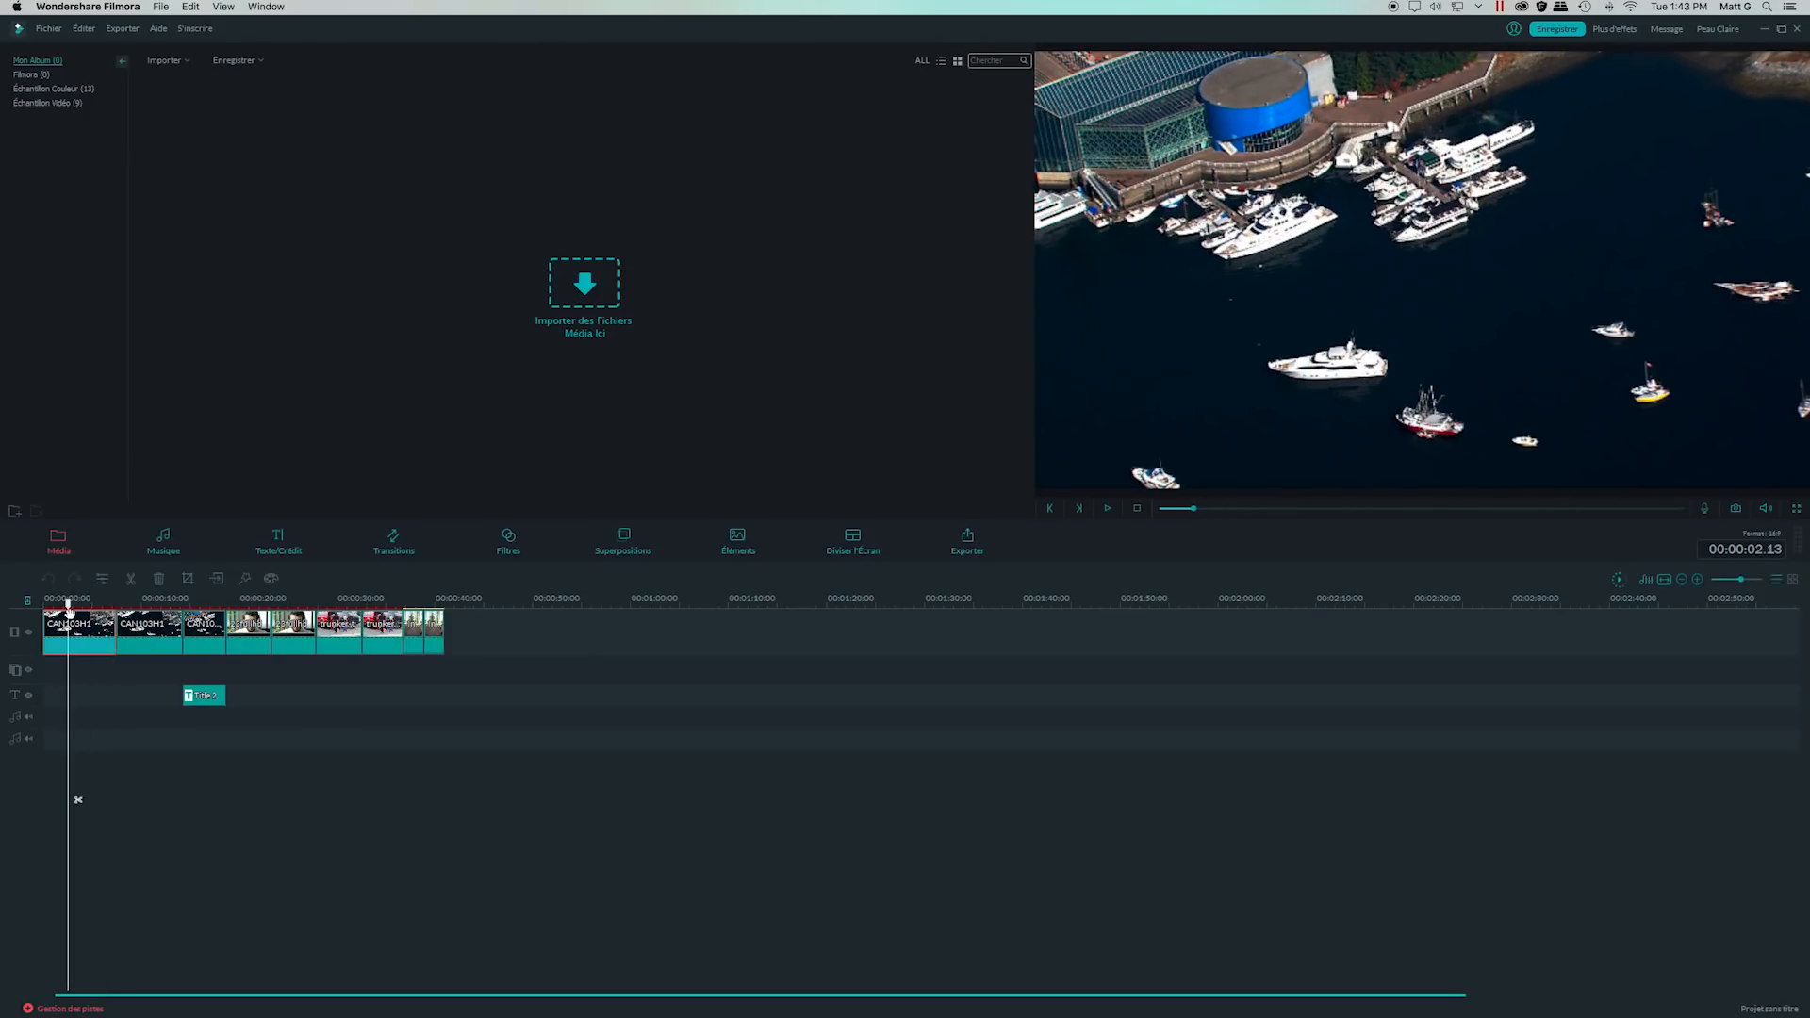
pyautogui.click(245, 578)
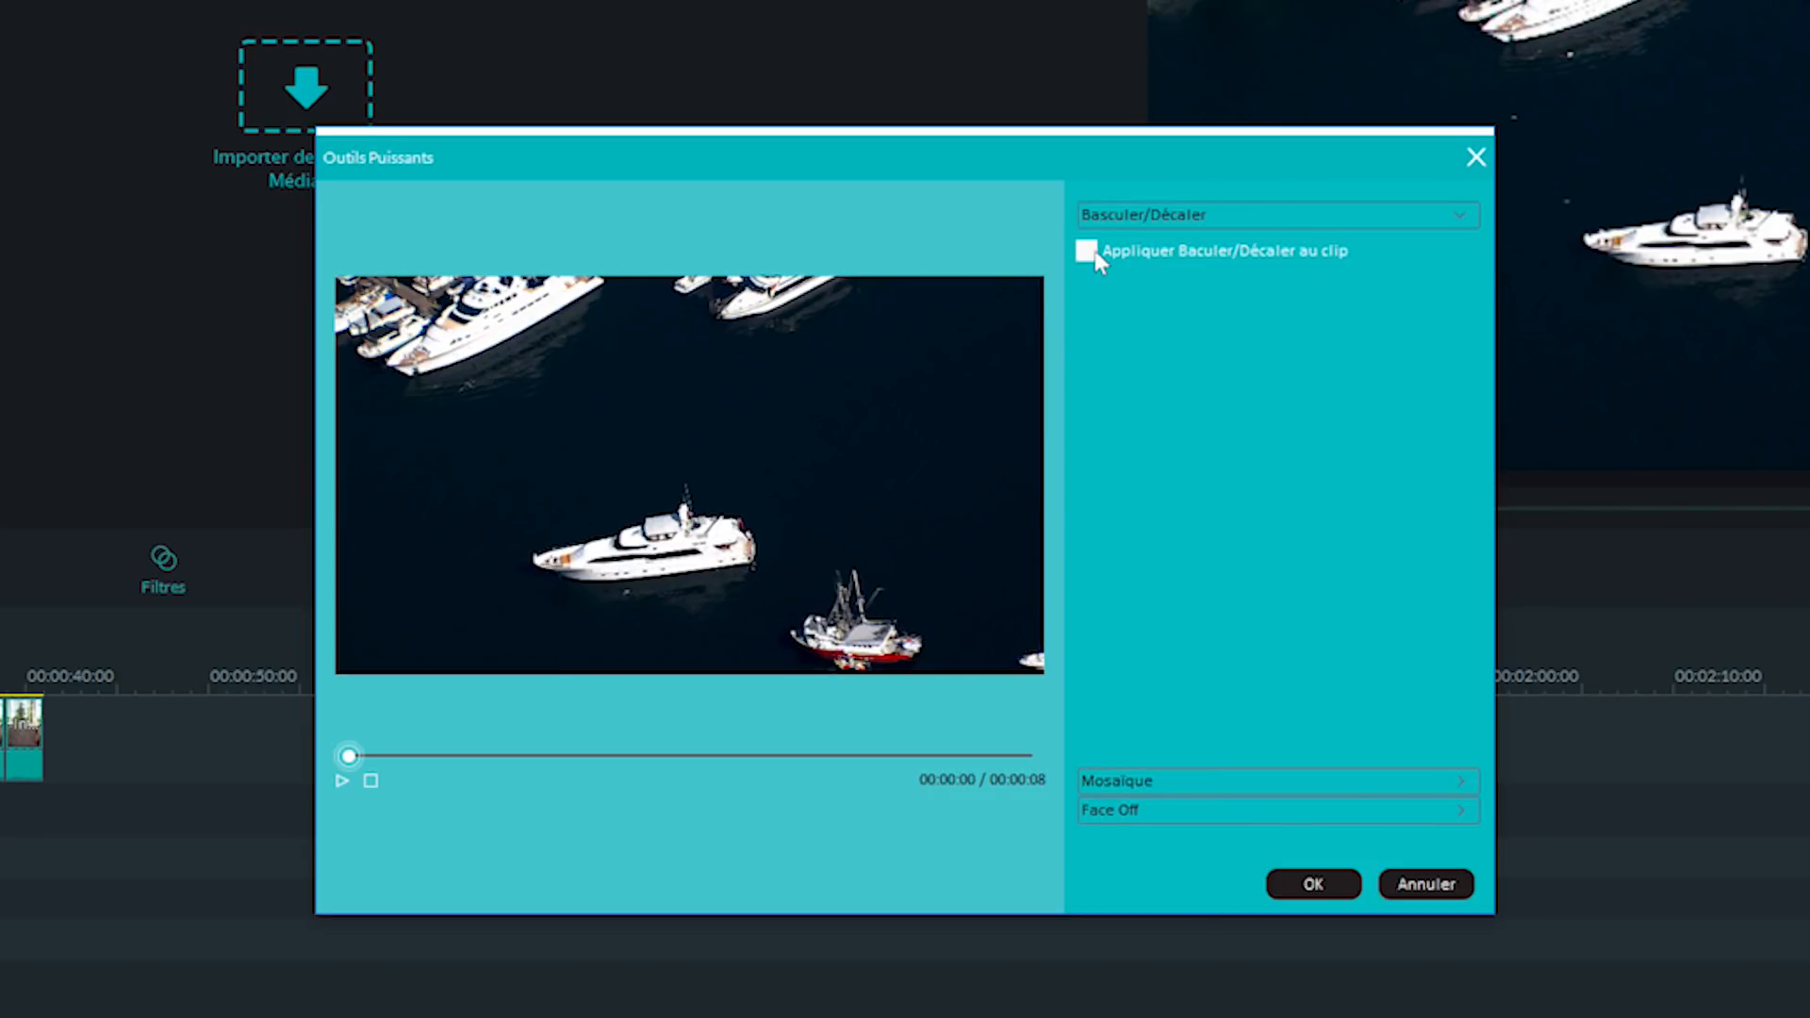
pyautogui.click(1086, 250)
pyautogui.moveTo(705, 468)
pyautogui.mouseDown()
pyautogui.moveTo(782, 468)
pyautogui.moveTo(727, 557)
pyautogui.moveTo(748, 457)
pyautogui.moveTo(974, 498)
pyautogui.moveTo(694, 474)
pyautogui.moveTo(767, 501)
pyautogui.moveTo(638, 373)
pyautogui.moveTo(638, 497)
pyautogui.moveTo(683, 468)
pyautogui.moveTo(659, 456)
pyautogui.moveTo(679, 504)
pyautogui.moveTo(712, 495)
pyautogui.mouseUp()
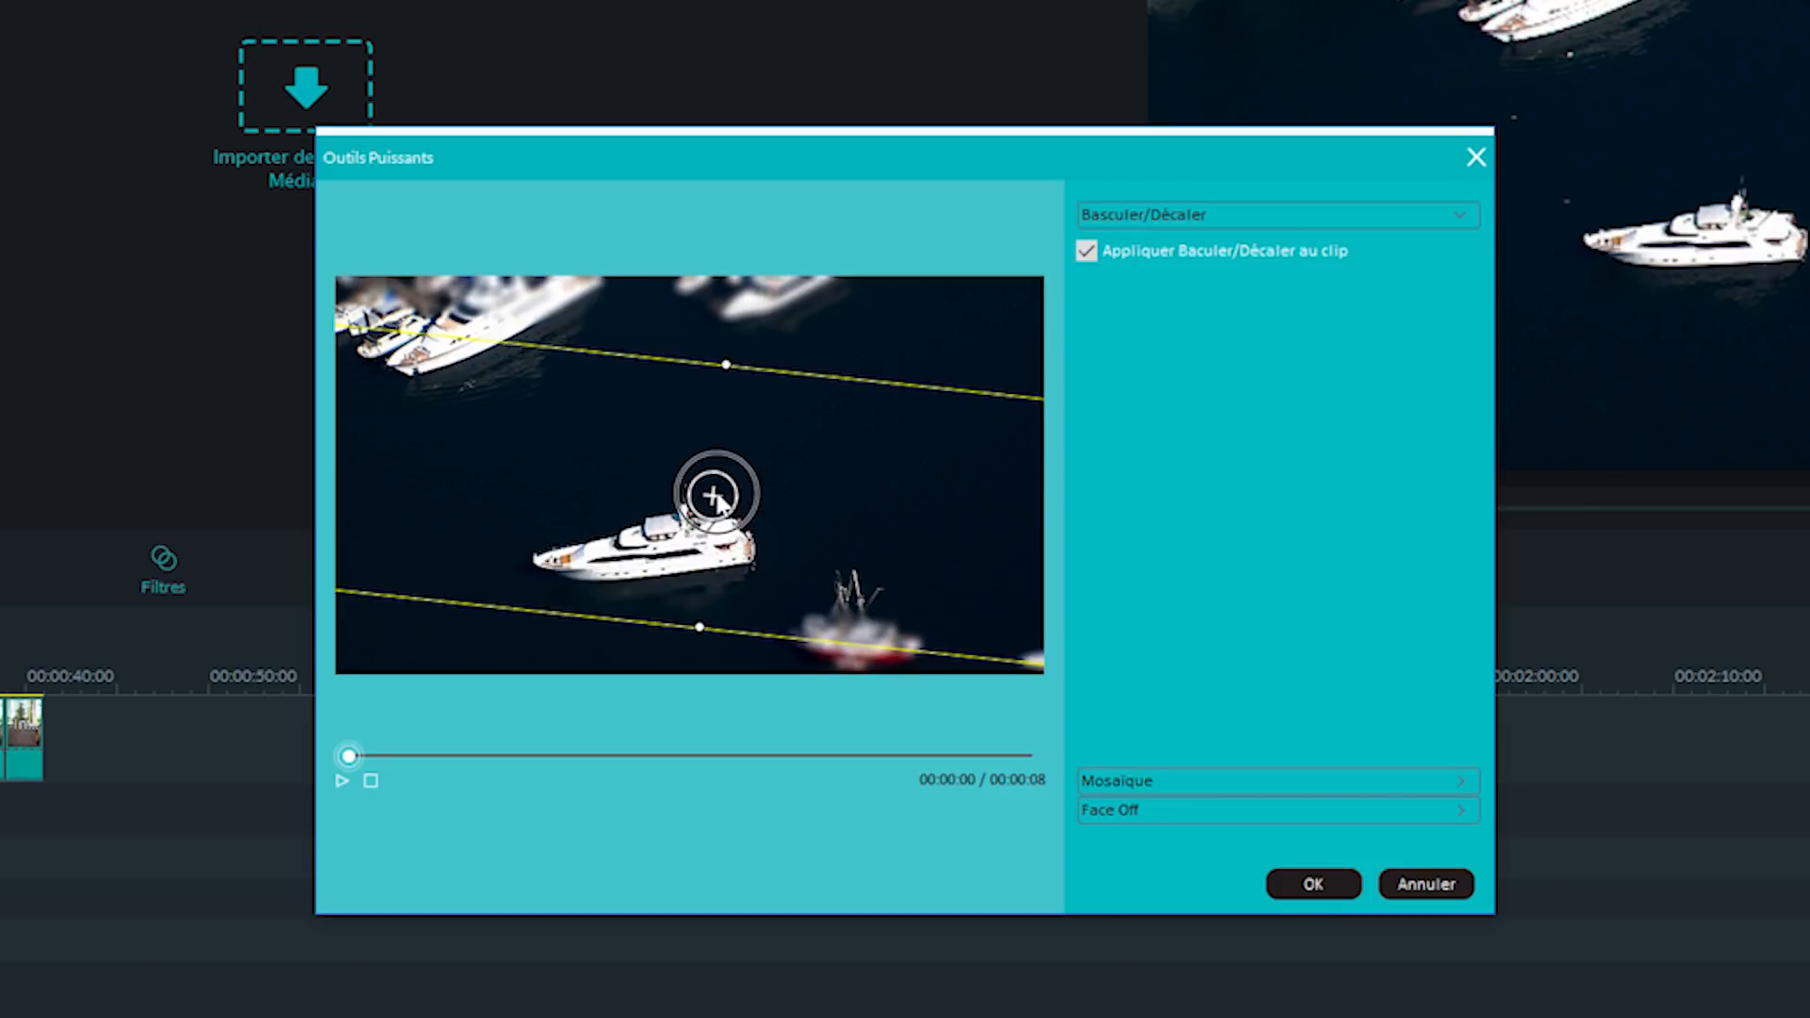
# Try adding a mosaic region to the clip, set its percentage to 0, and place it over the fishing boat
pyautogui.click(1162, 783)
pyautogui.click(1087, 282)
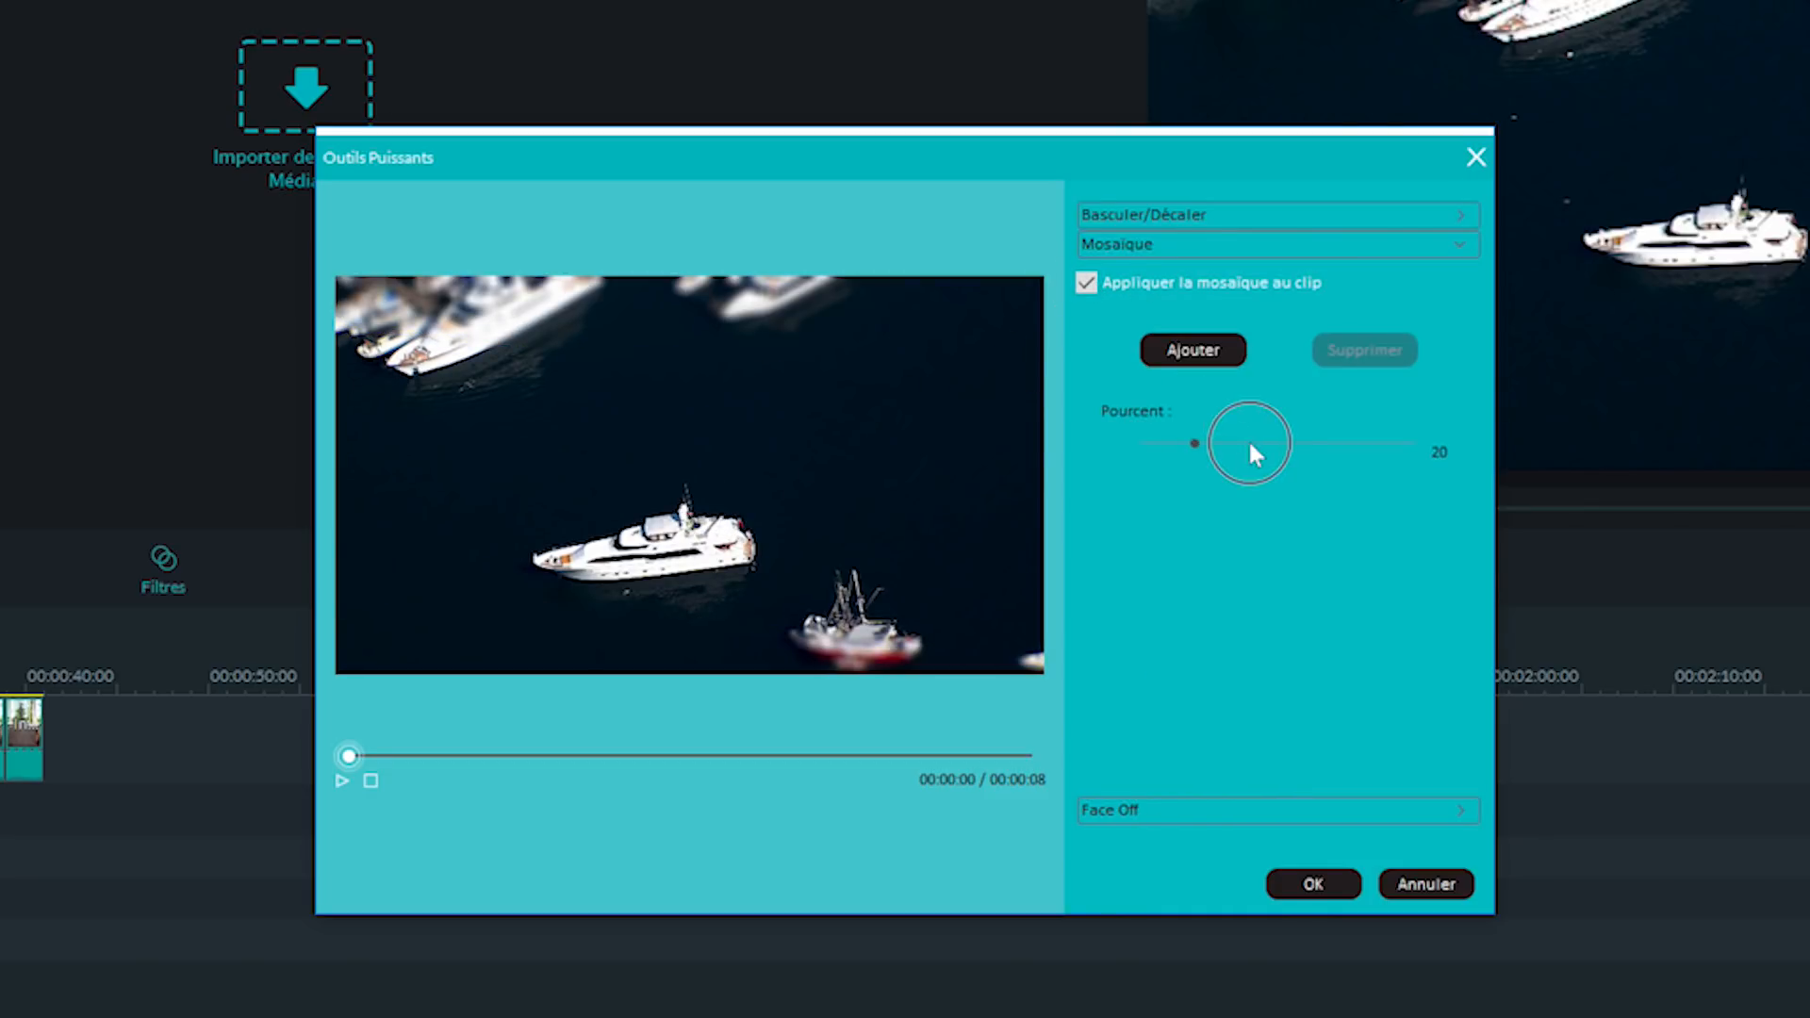
pyautogui.click(1198, 354)
pyautogui.moveTo(676, 509); pyautogui.dragTo(609, 571)
pyautogui.moveTo(1237, 439); pyautogui.dragTo(1139, 443)
pyautogui.moveTo(589, 561); pyautogui.dragTo(826, 612)
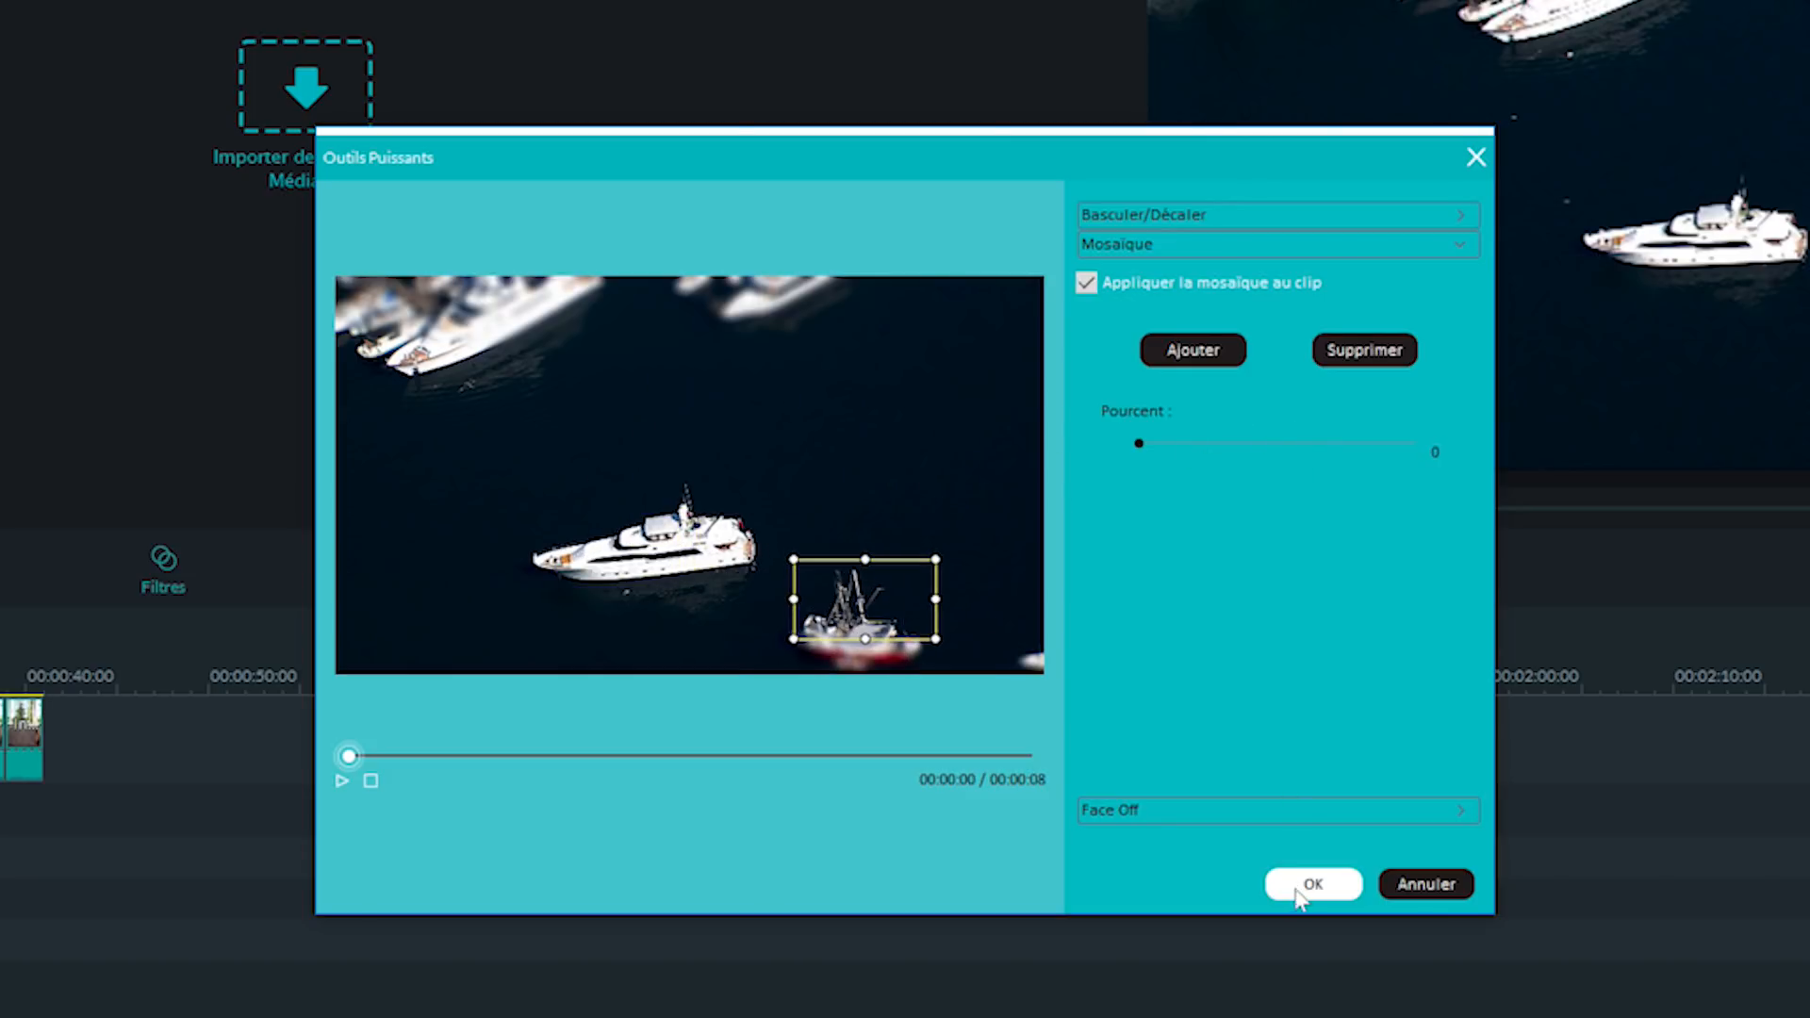
# Look over the Face Off masks, then close the power tools without applying the changes
pyautogui.click(1263, 811)
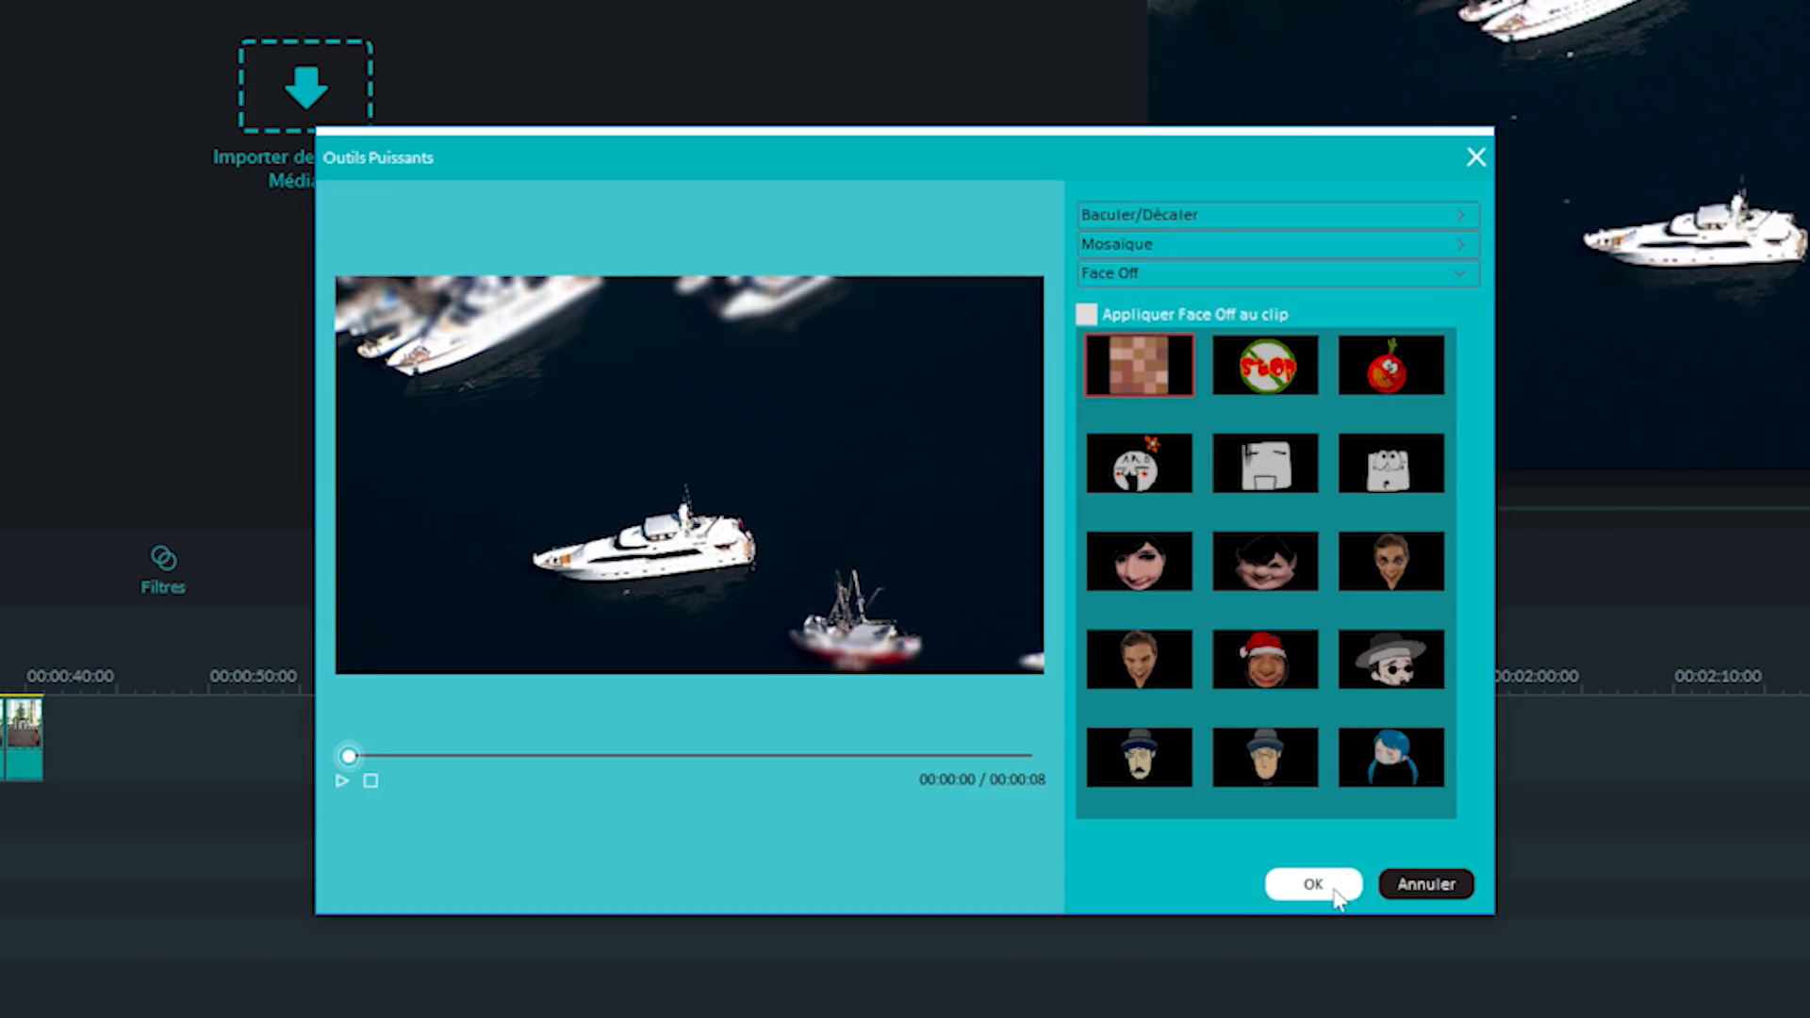
pyautogui.click(1424, 884)
# Play the first harbour clip and then the second one to compare the footage without and with tilt-shift
pyautogui.press('space')
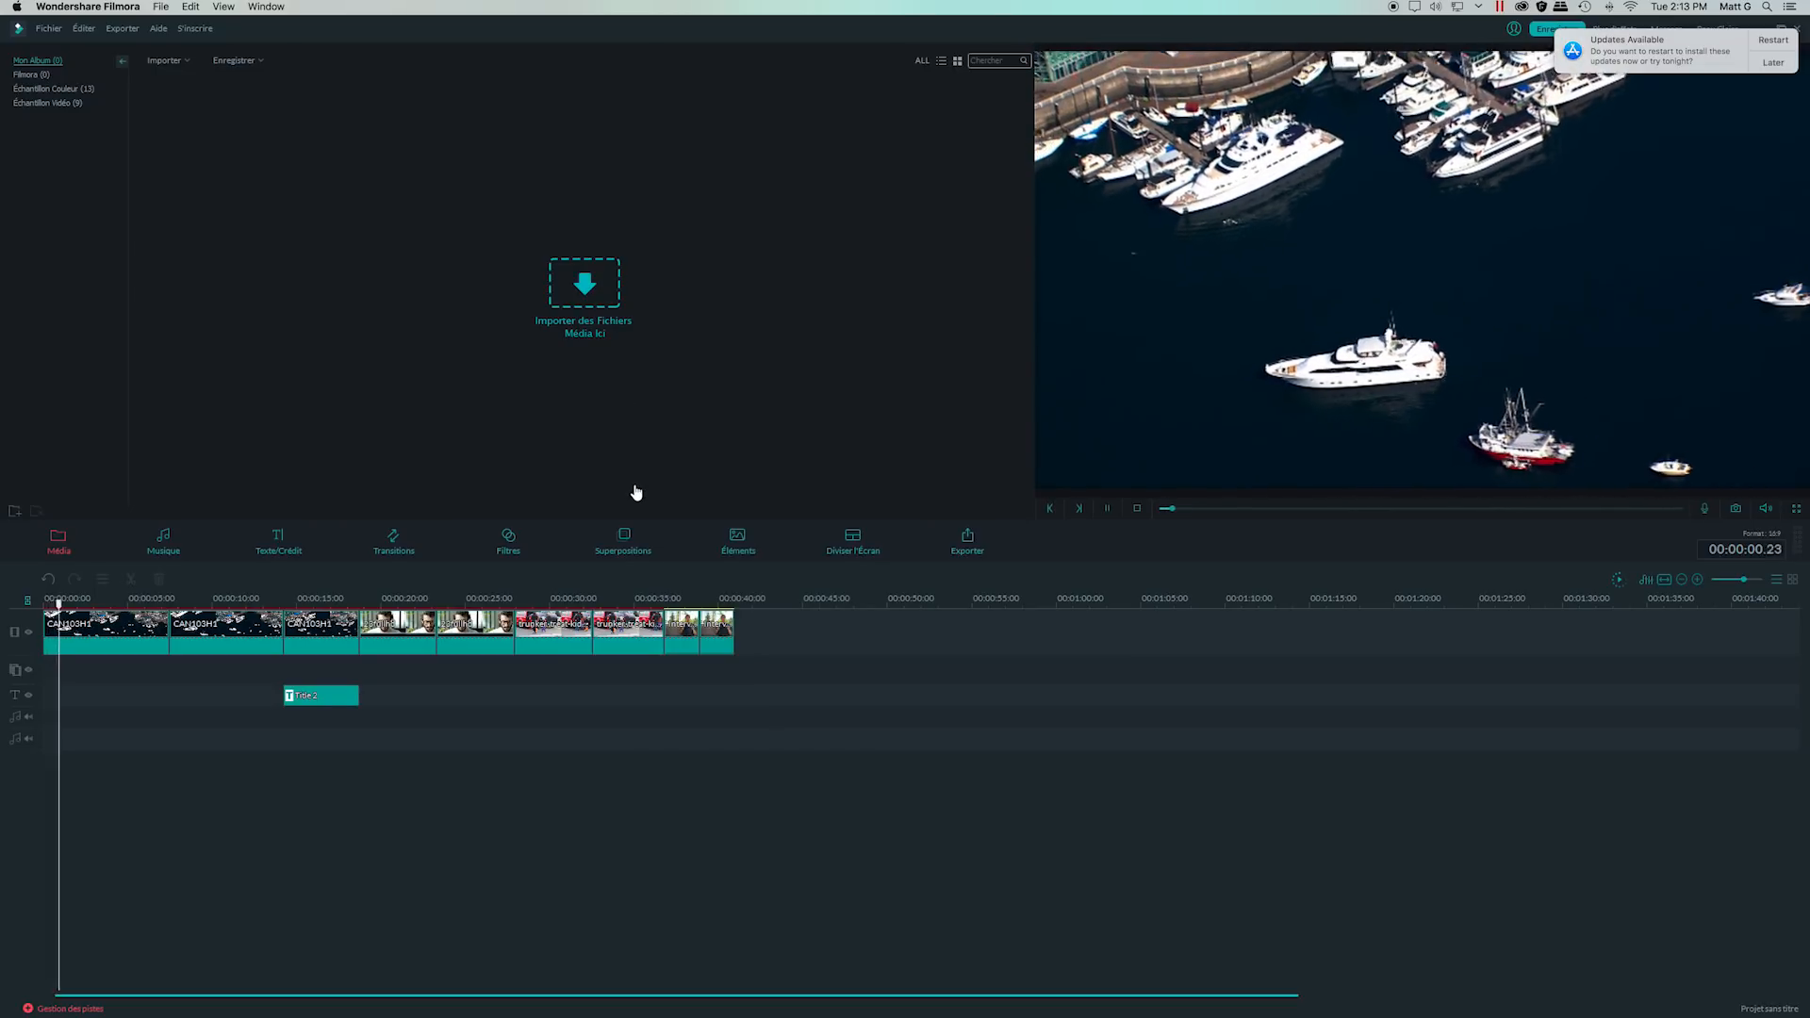
pyautogui.press('space')
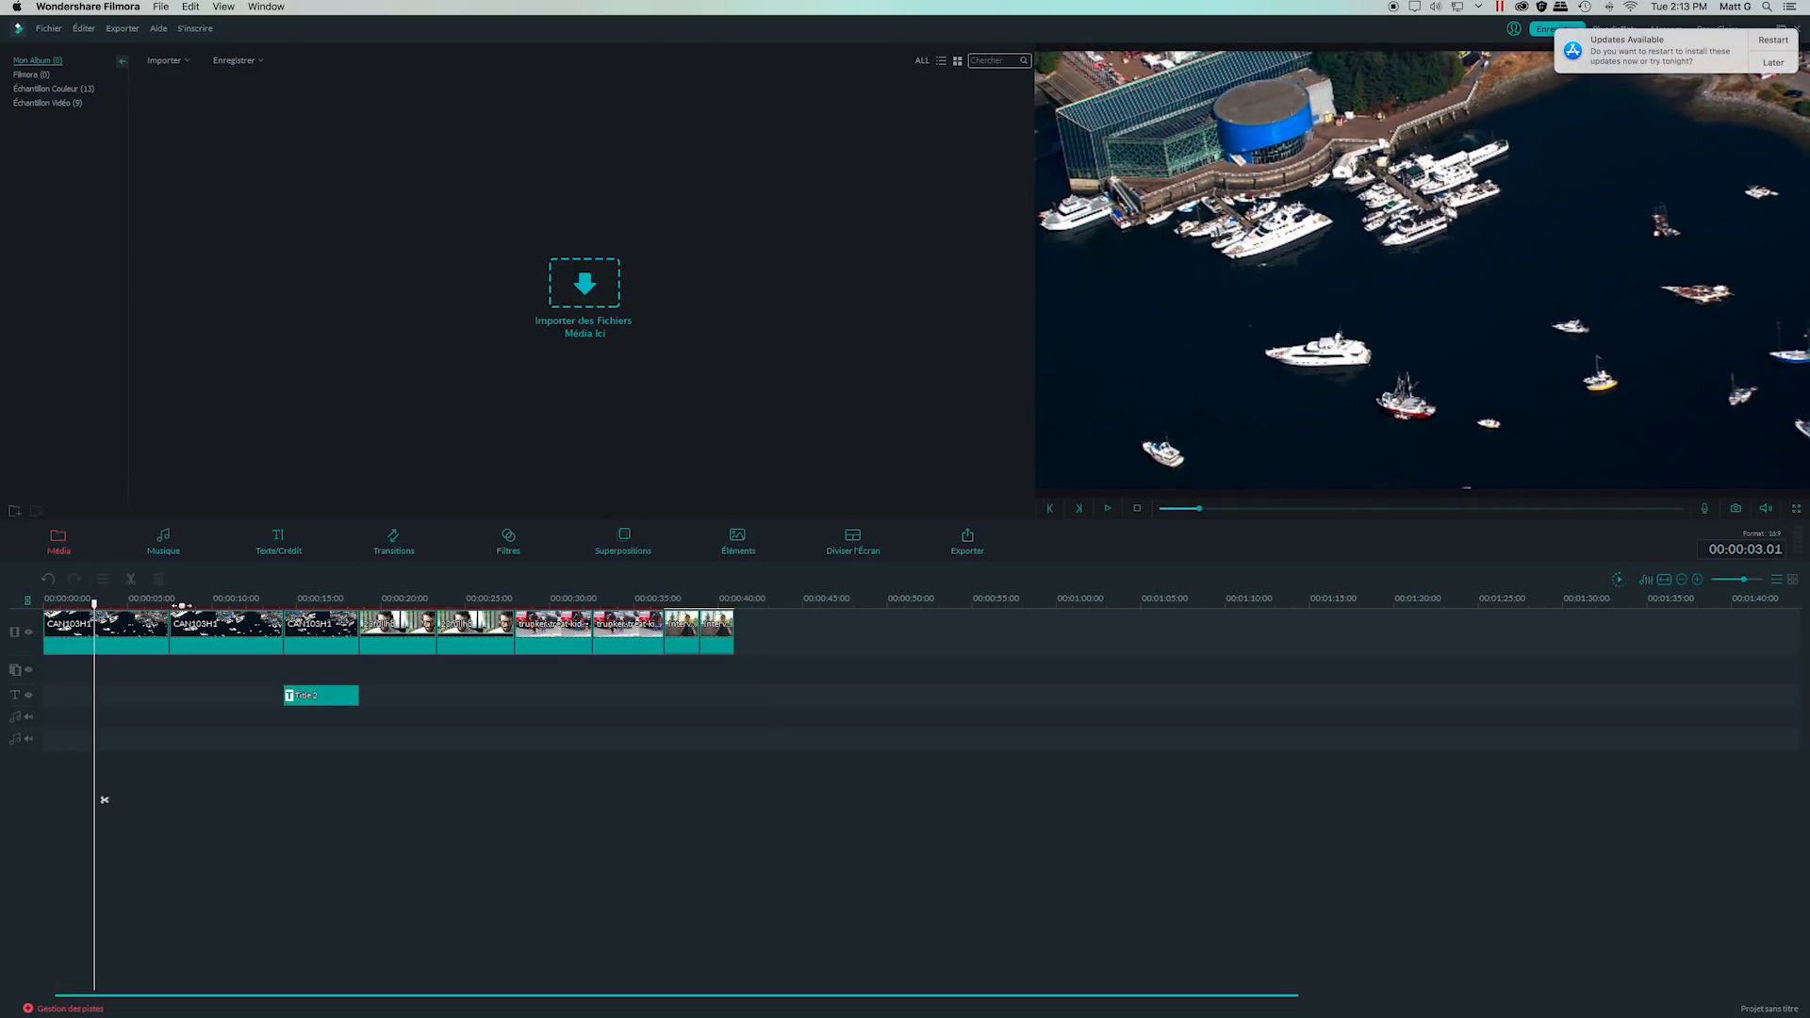
pyautogui.moveTo(94, 603); pyautogui.dragTo(170, 601)
pyautogui.press('space')
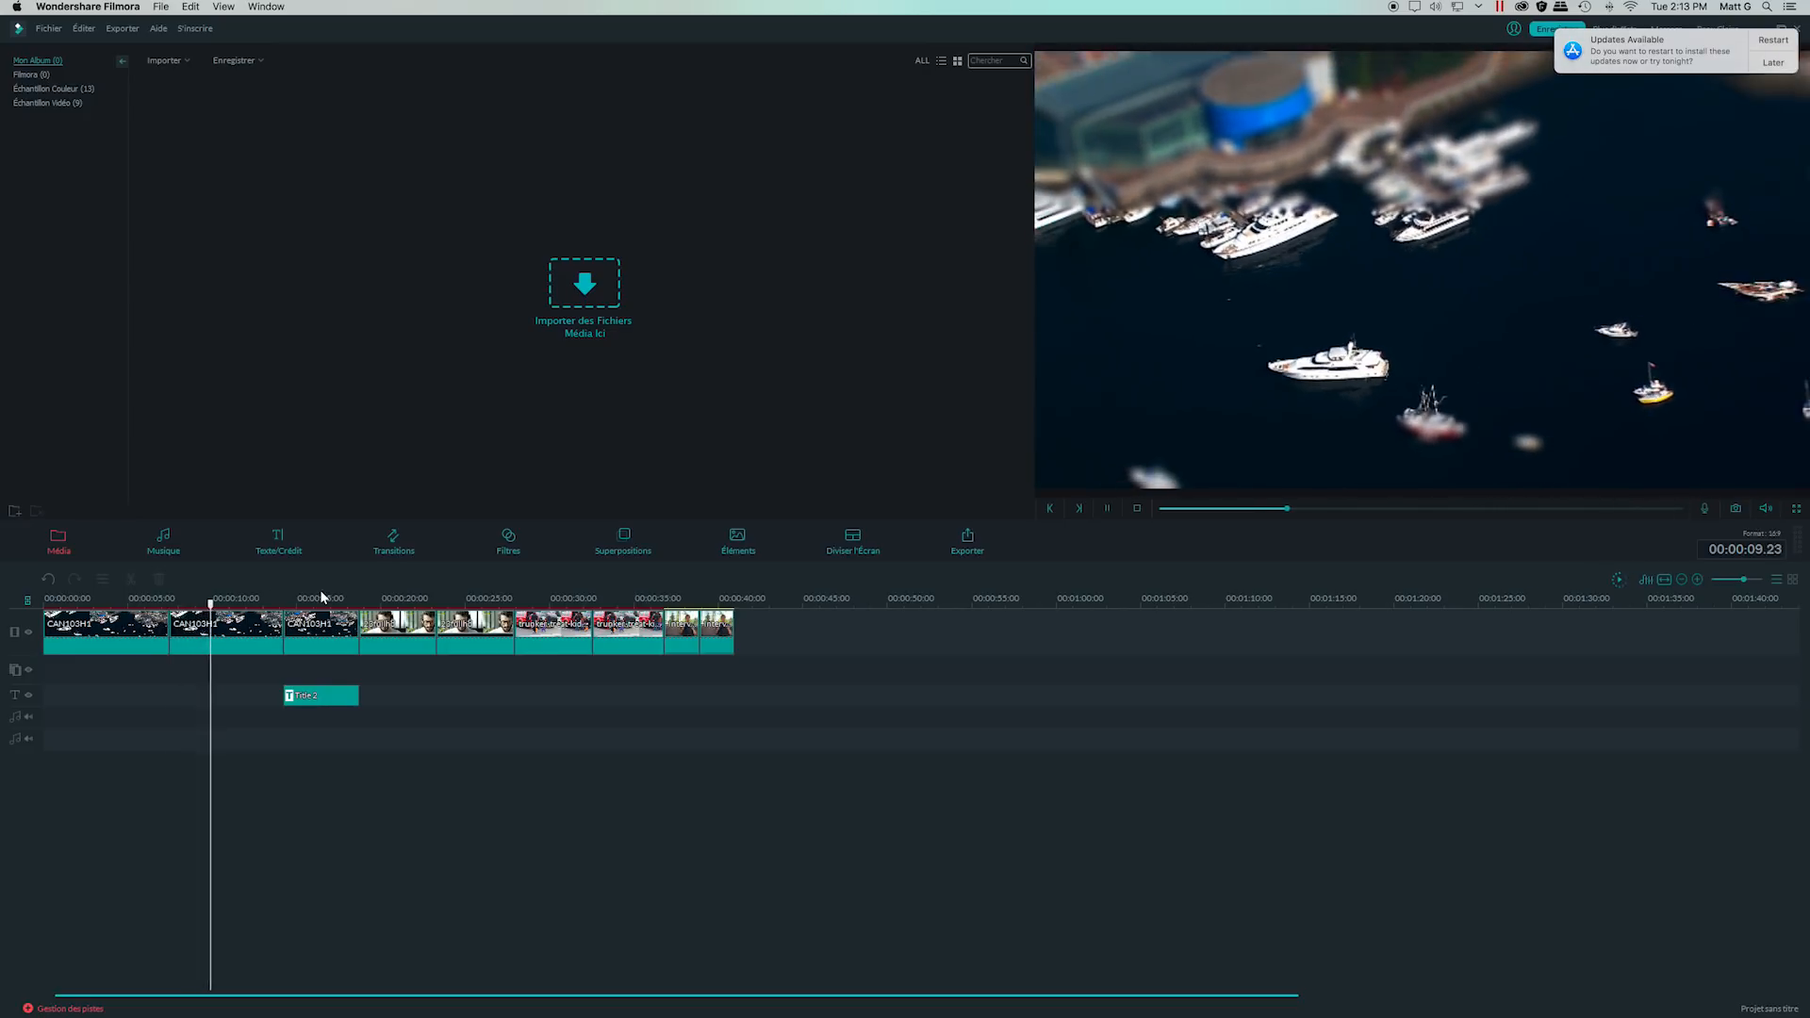
pyautogui.press('space')
pyautogui.scroll(2, 226, 604)
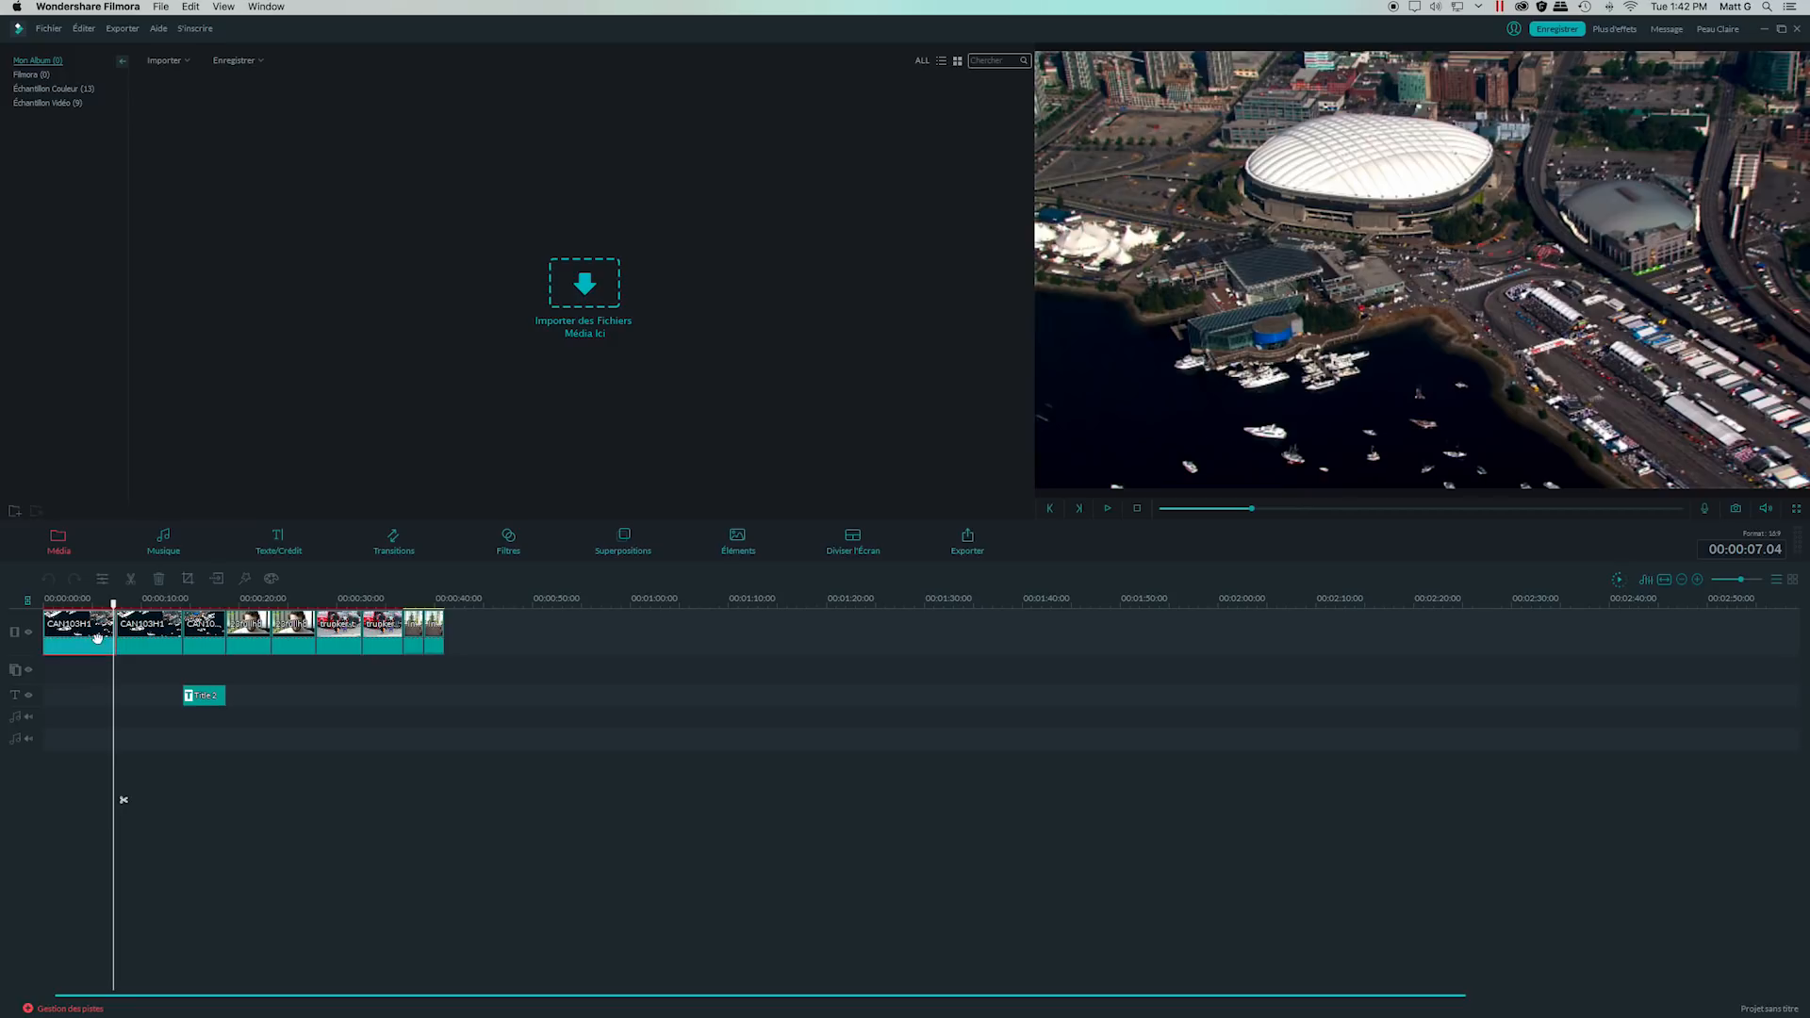
# Apply tilt-shift to the first harbour clip and centre the focus band just above the white yacht
pyautogui.moveTo(114, 603); pyautogui.dragTo(69, 606)
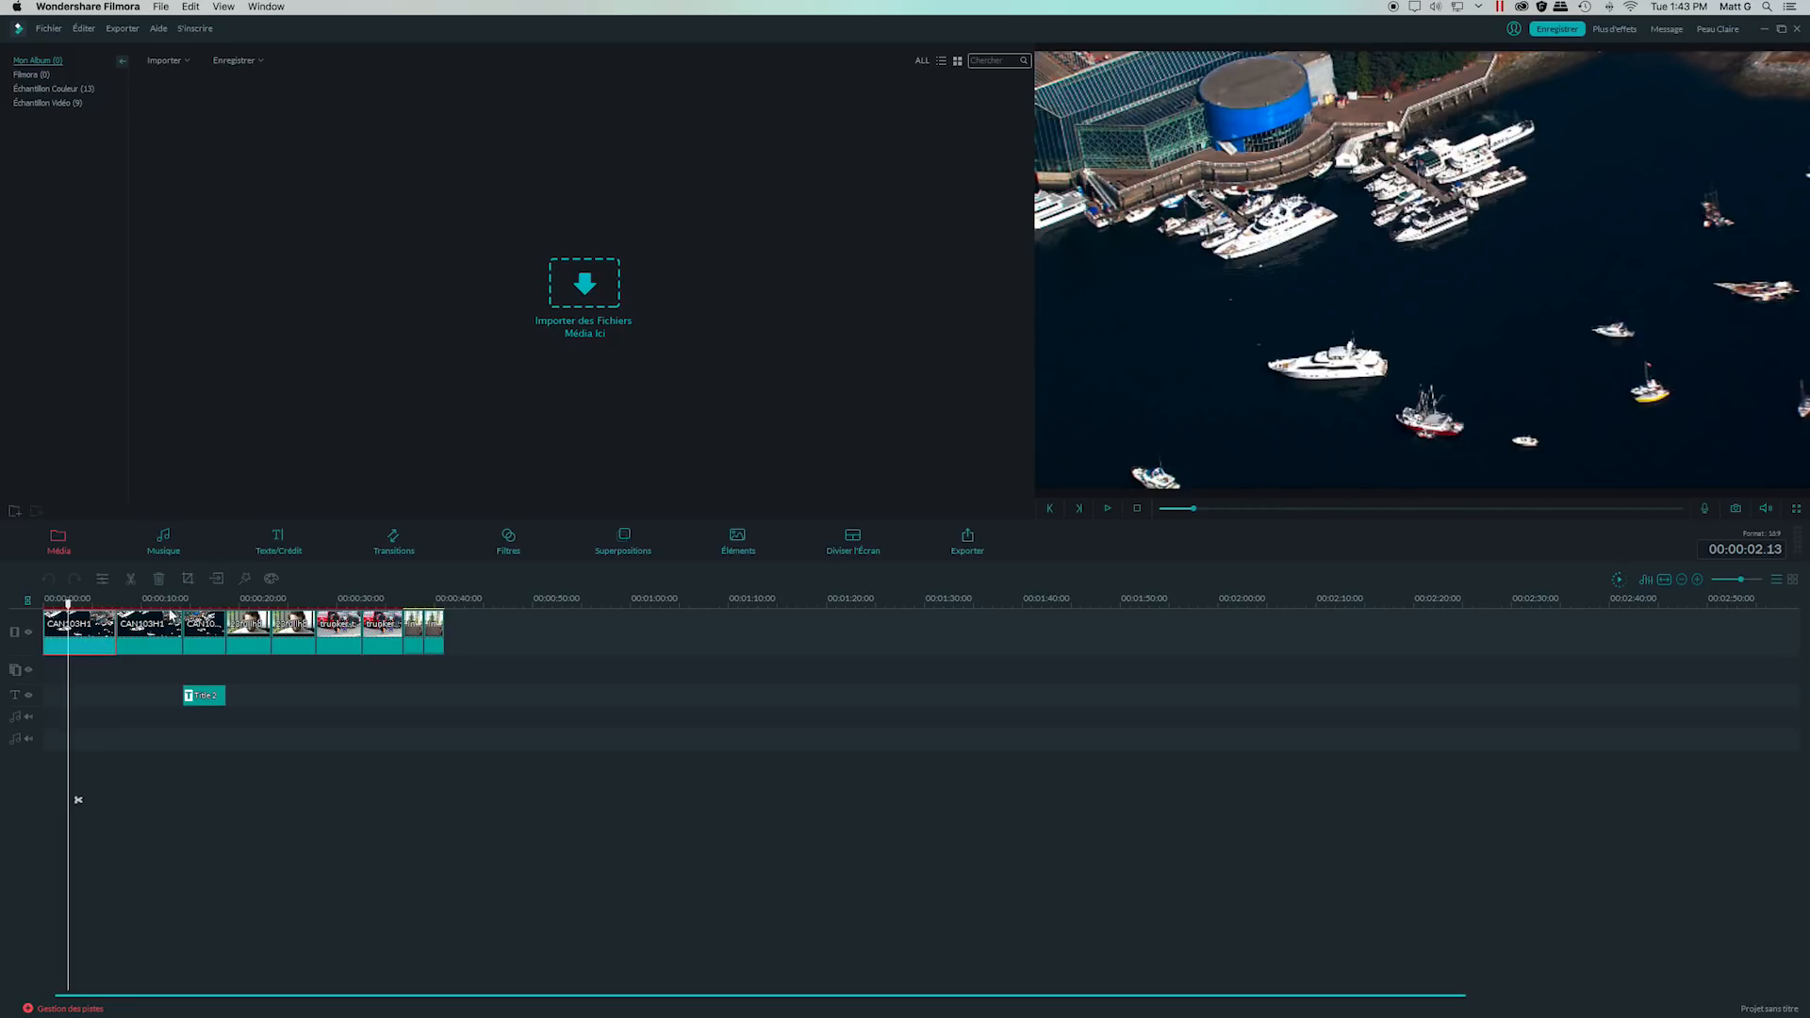
pyautogui.click(245, 577)
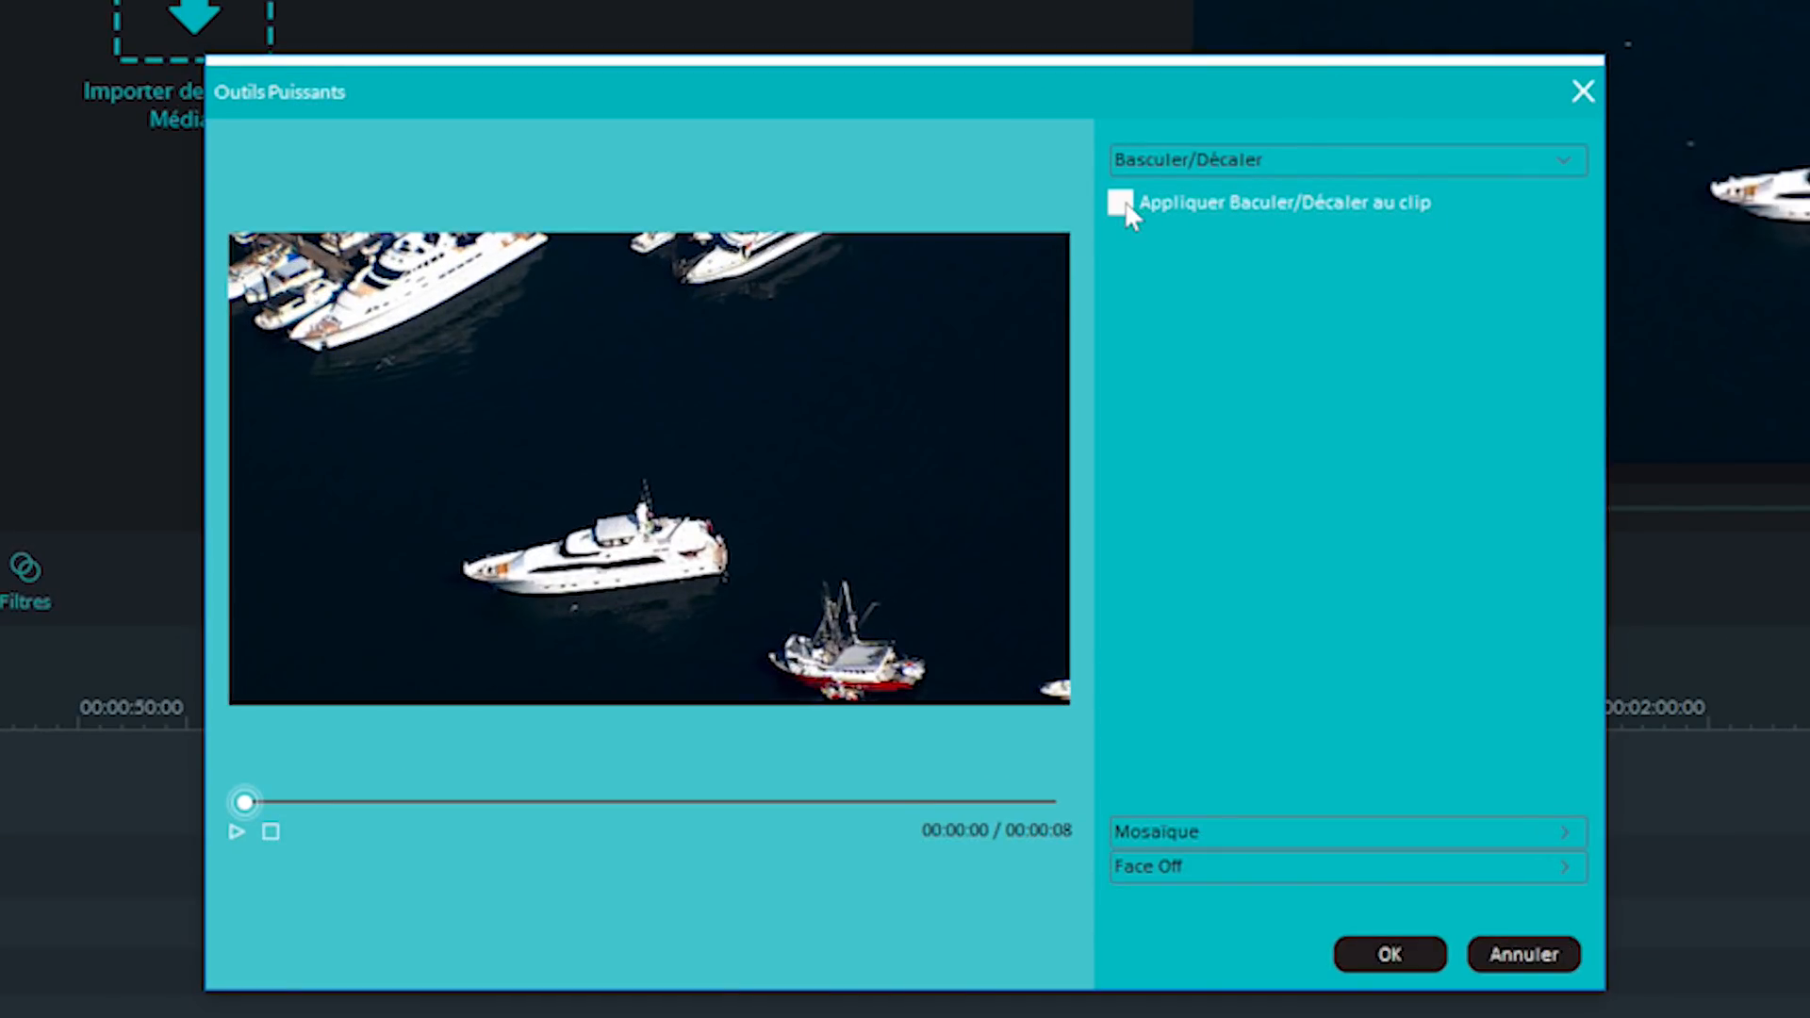
pyautogui.moveTo(666, 464); pyautogui.dragTo(797, 493)
pyautogui.moveTo(654, 466)
pyautogui.mouseDown()
pyautogui.moveTo(694, 478)
pyautogui.moveTo(783, 453)
pyautogui.moveTo(561, 373)
pyautogui.moveTo(627, 495)
pyautogui.moveTo(648, 453)
pyautogui.moveTo(587, 472)
pyautogui.moveTo(583, 456)
pyautogui.moveTo(628, 453)
pyautogui.moveTo(638, 486)
pyautogui.mouseUp()
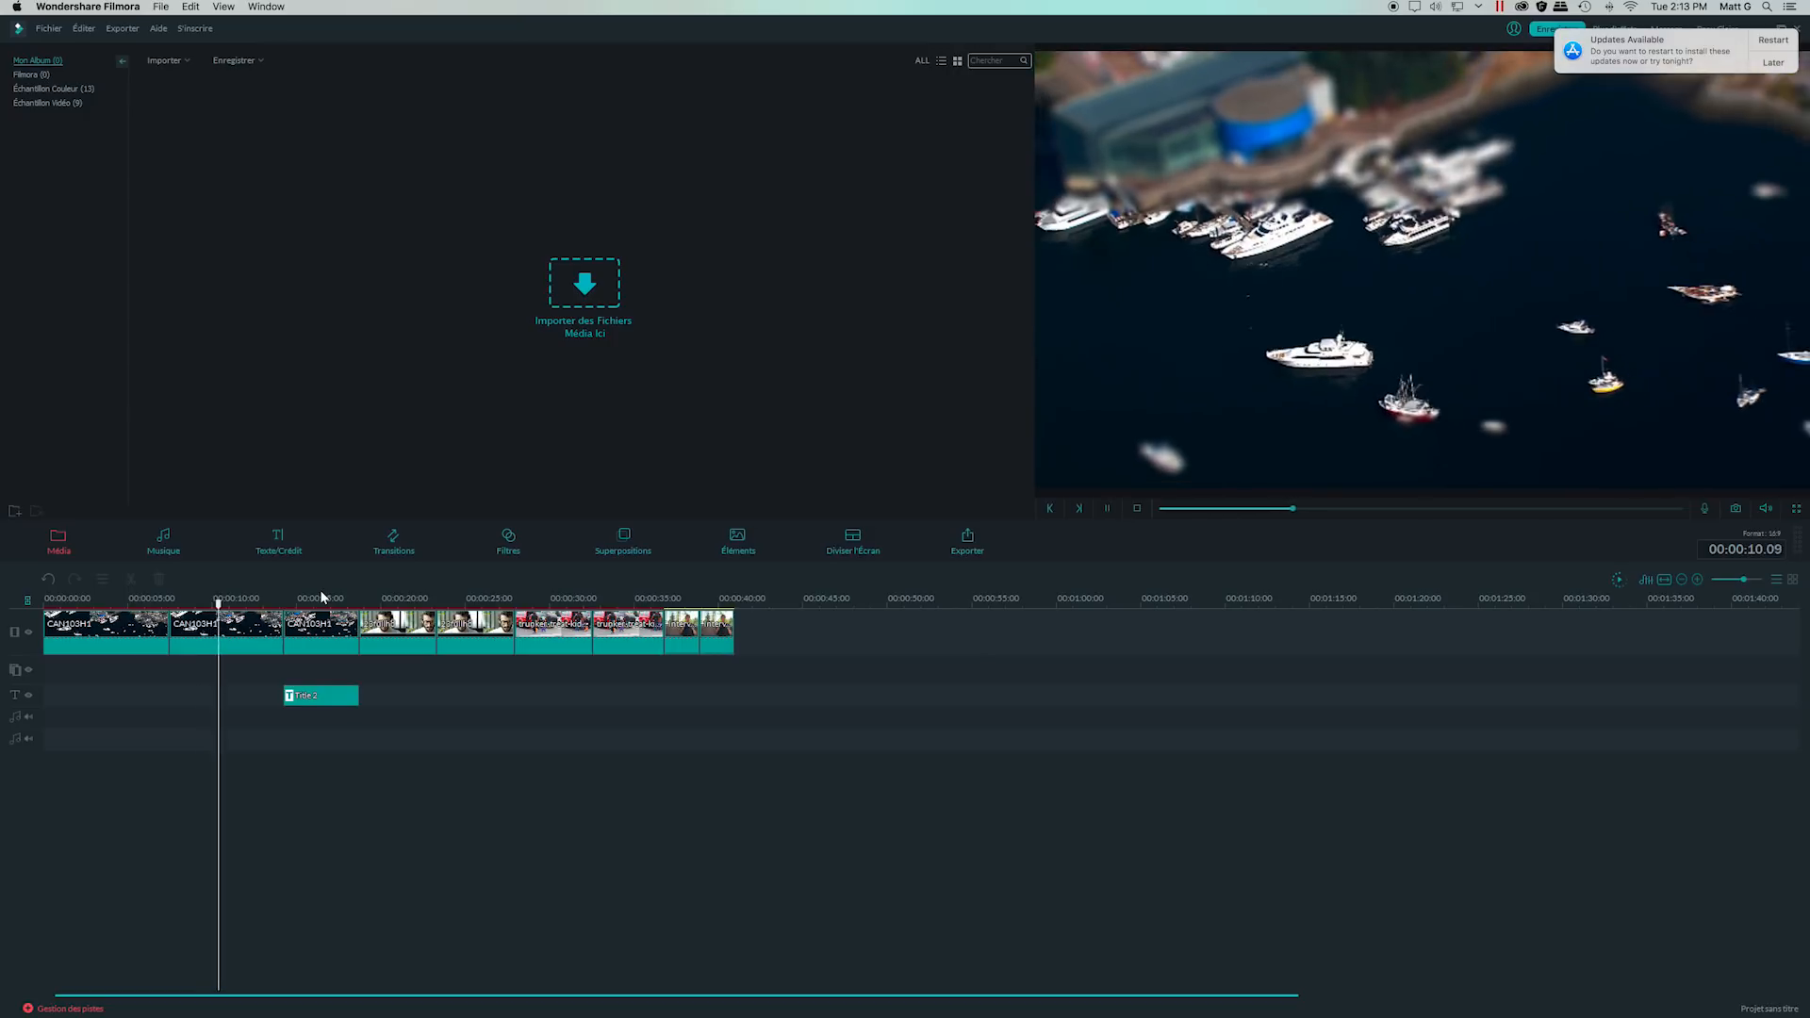
# Reapply the tilt-shift on the third harbour clip with a horizontal focus band over the white yacht, and preview the clip
pyautogui.press('space')
pyautogui.moveTo(223, 603); pyautogui.dragTo(247, 604)
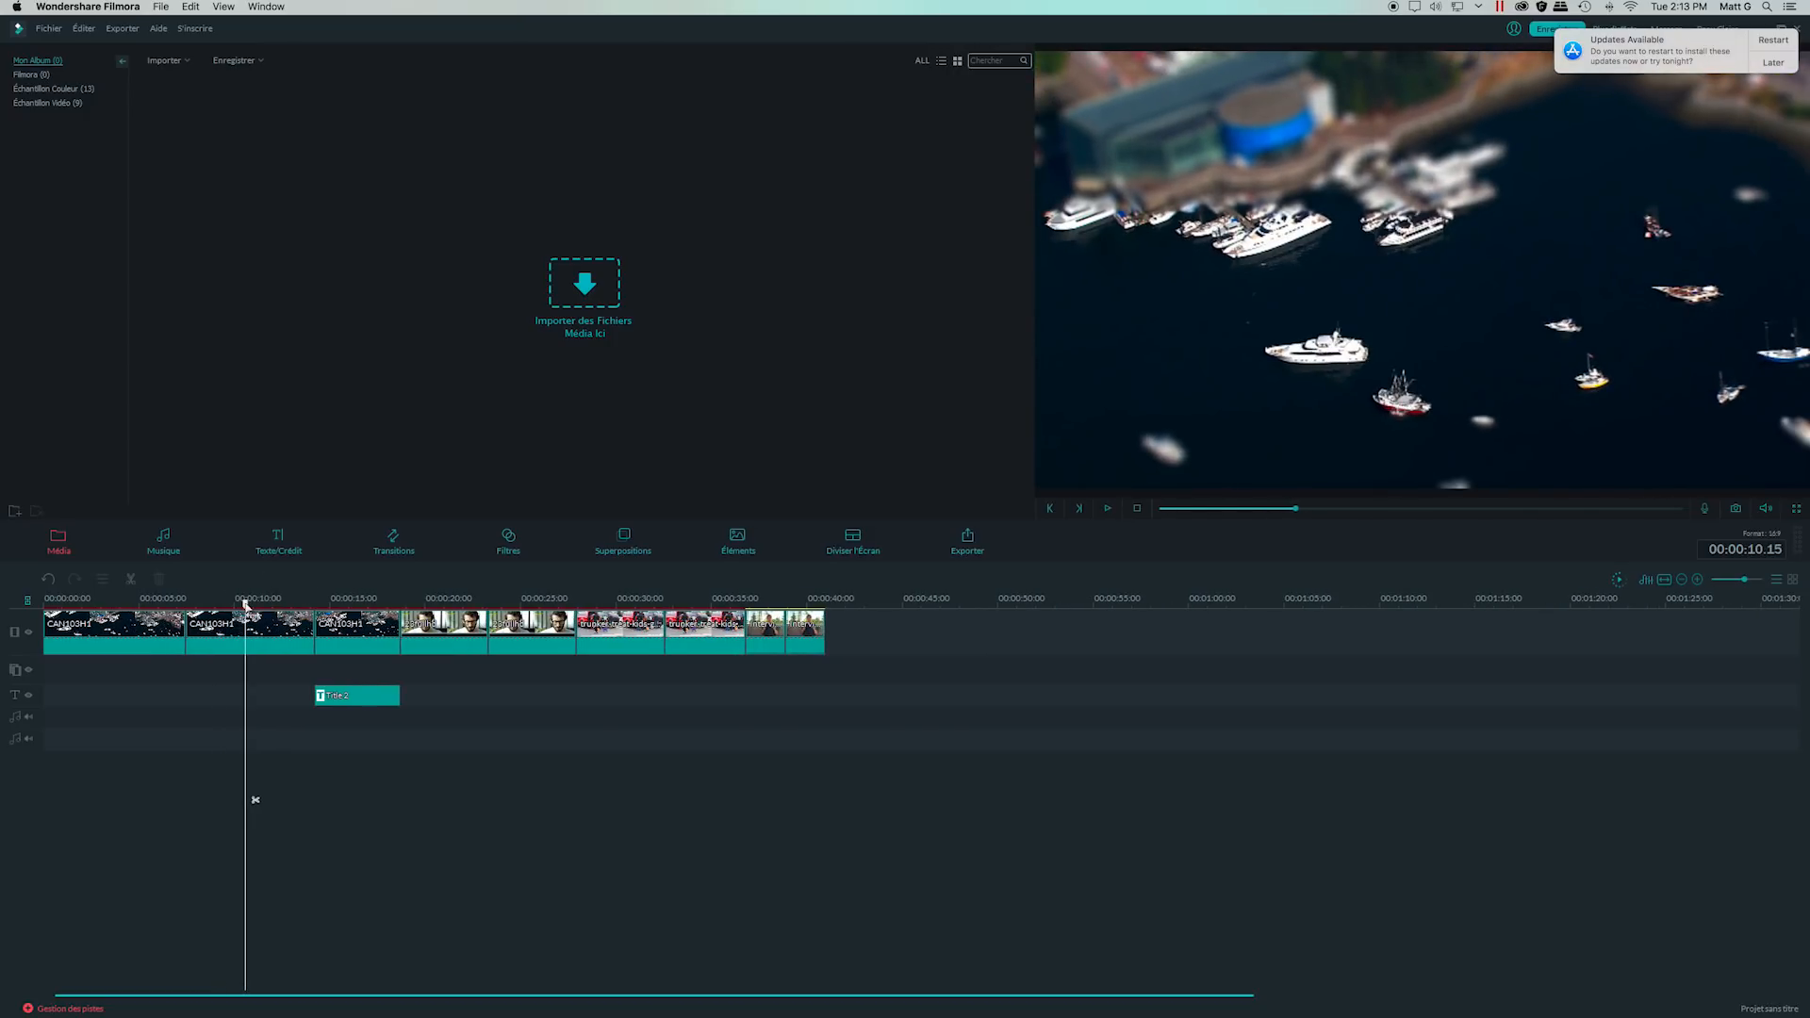
pyautogui.moveTo(245, 605); pyautogui.dragTo(334, 604)
pyautogui.click(337, 623)
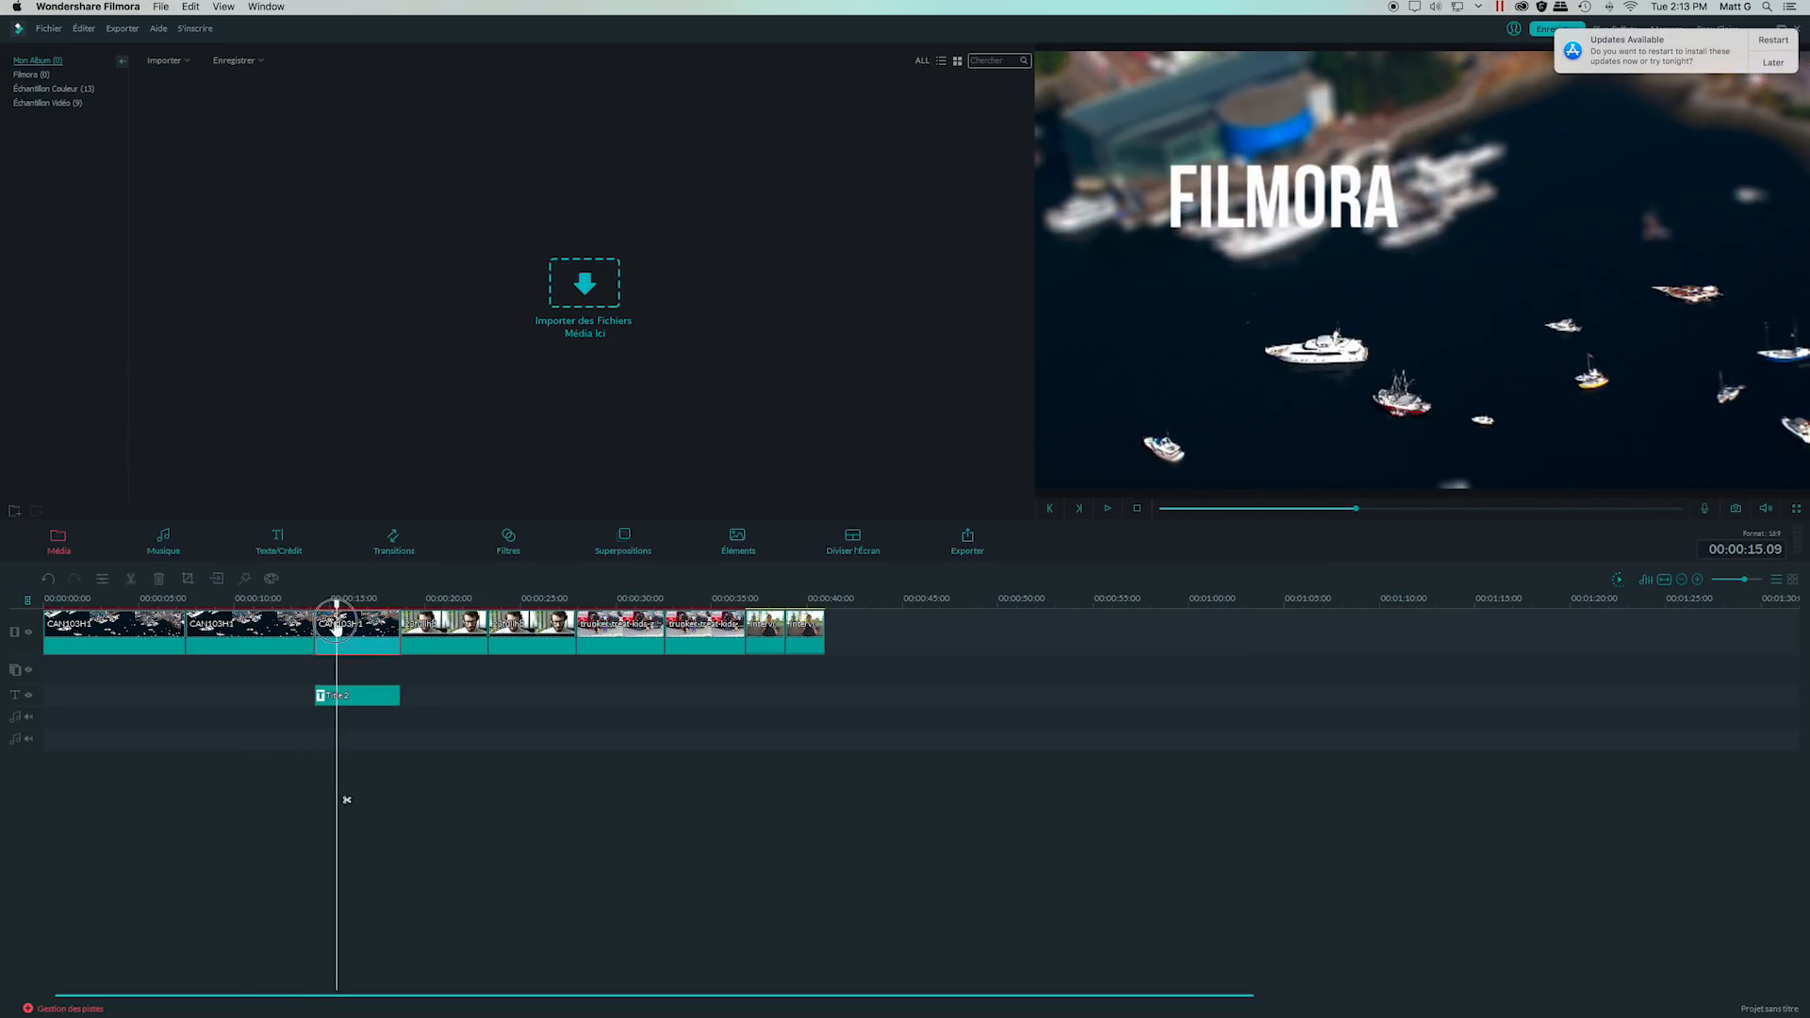
pyautogui.click(246, 579)
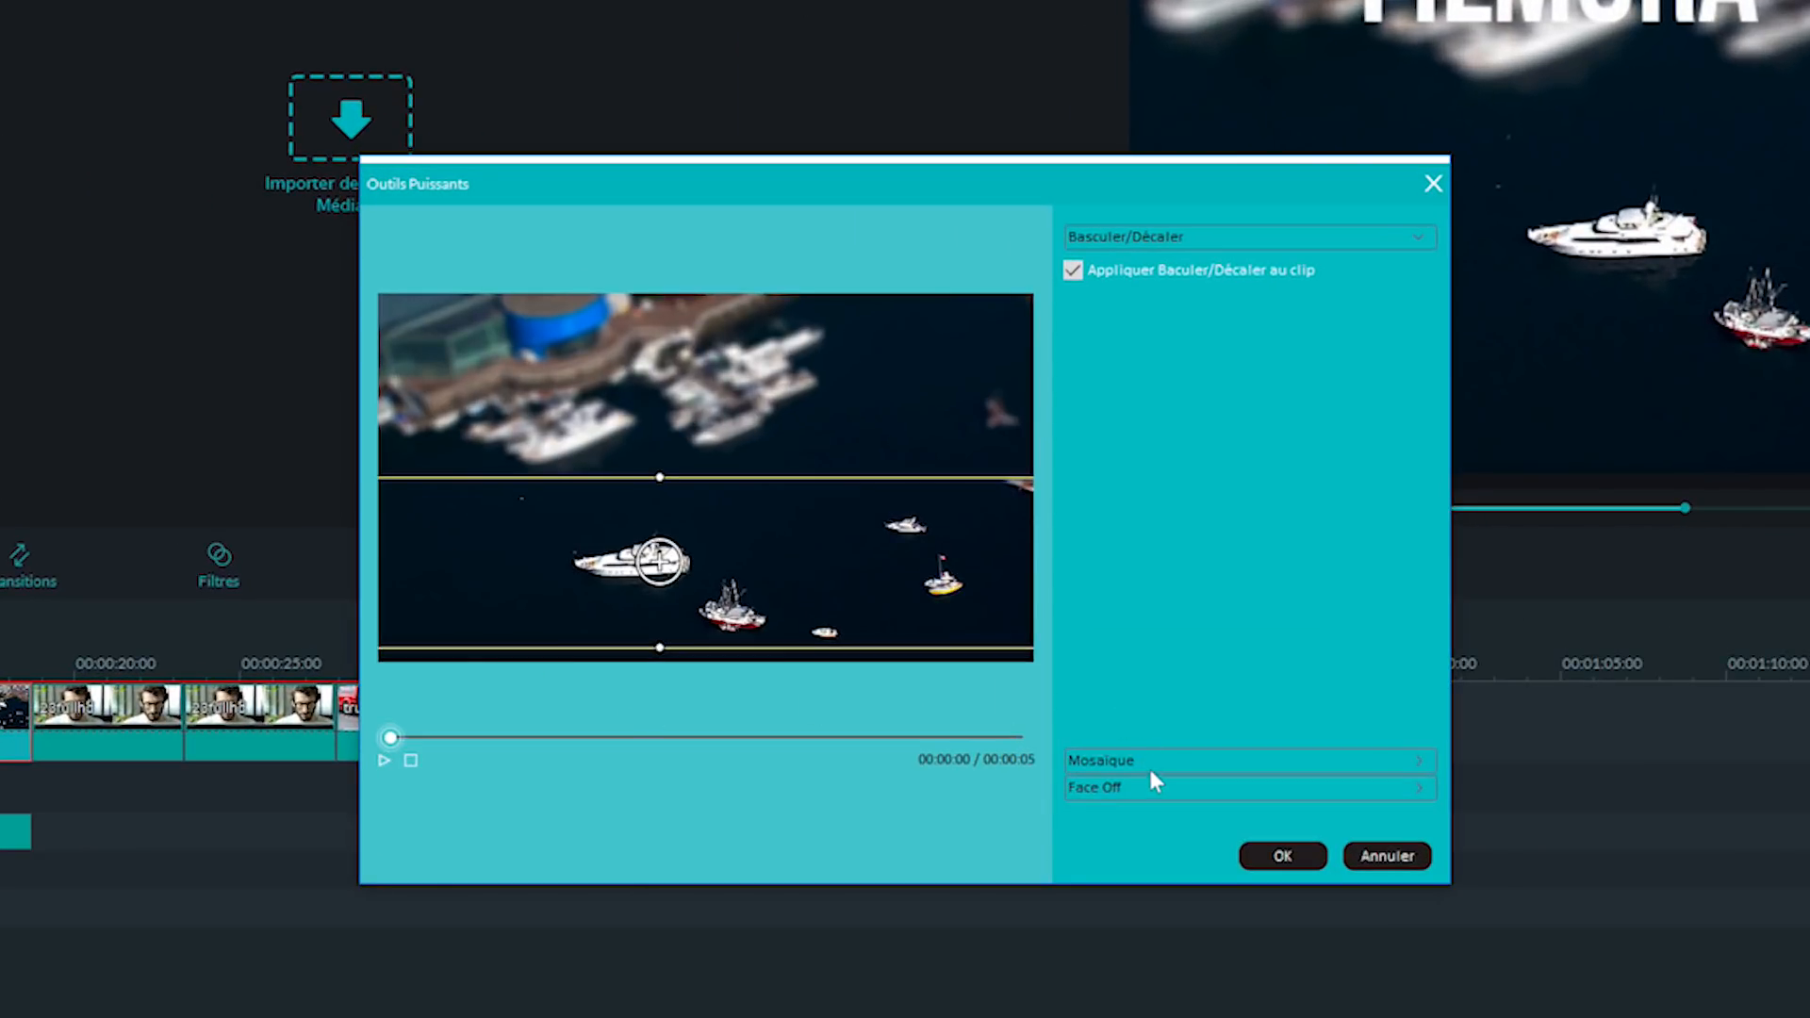
pyautogui.click(1123, 270)
pyautogui.click(1195, 274)
pyautogui.moveTo(687, 566)
pyautogui.mouseDown()
pyautogui.moveTo(711, 537)
pyautogui.moveTo(675, 575)
pyautogui.mouseUp()
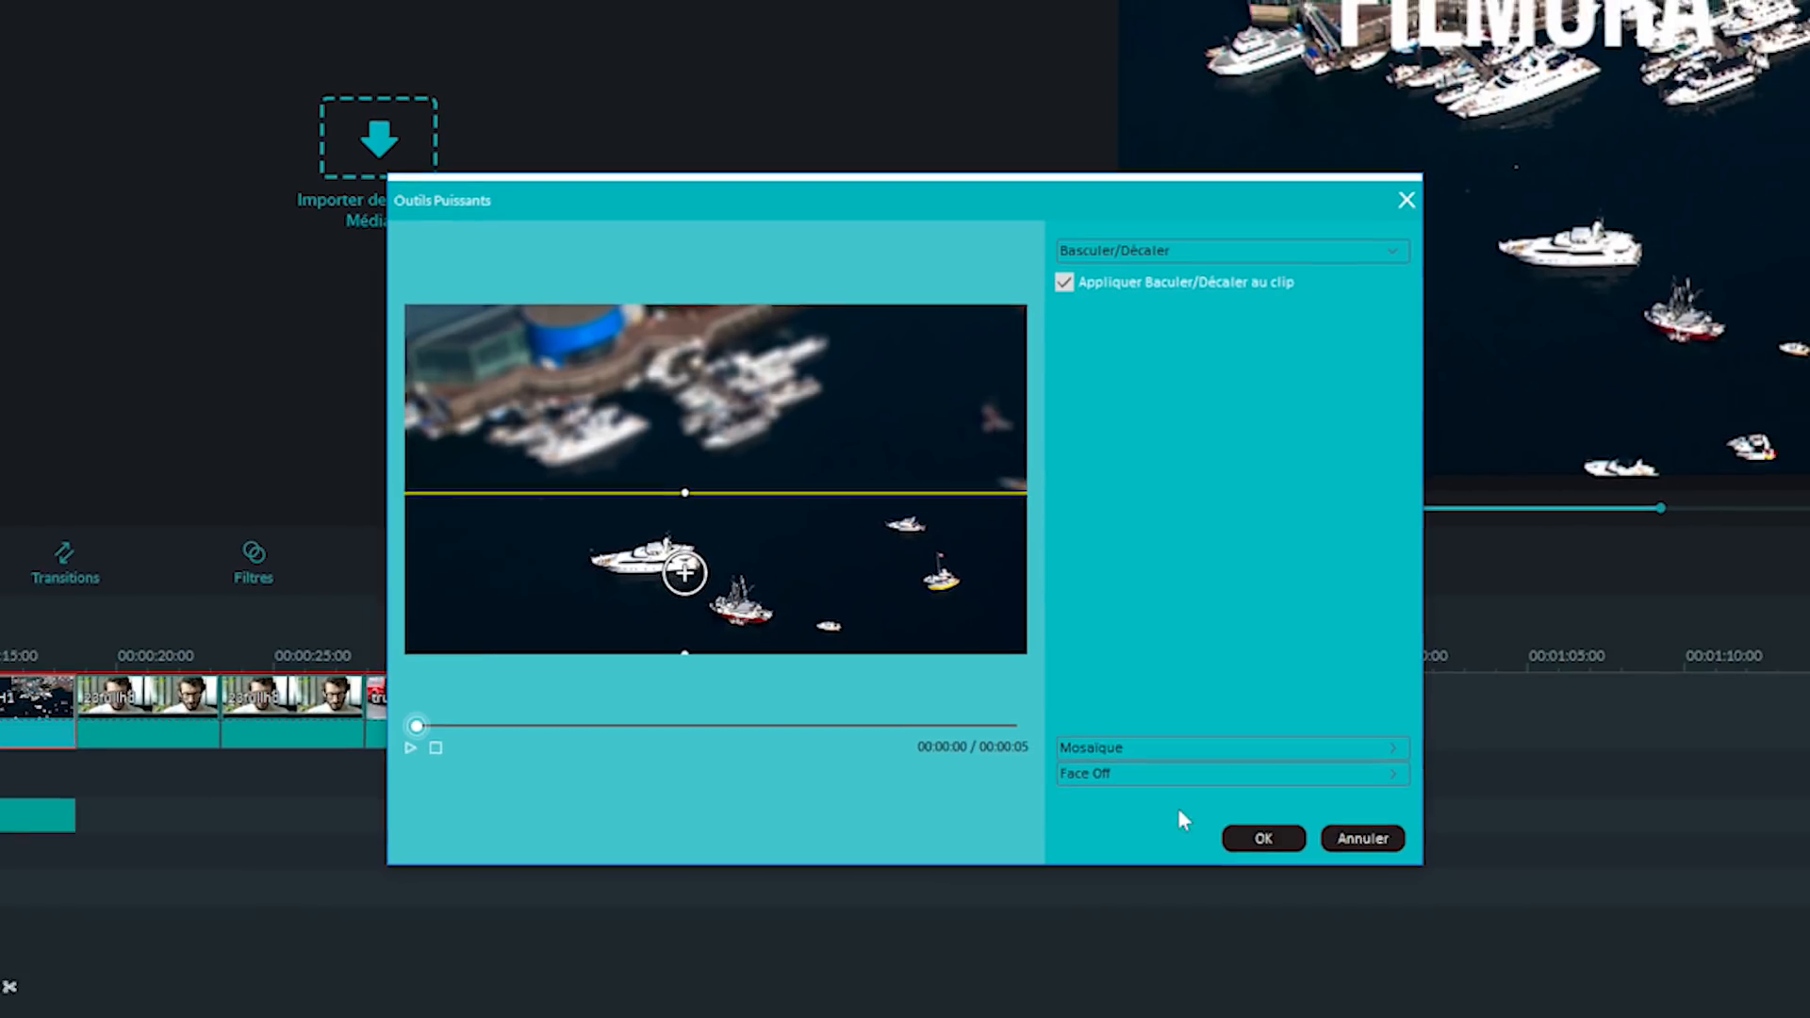
pyautogui.click(1270, 844)
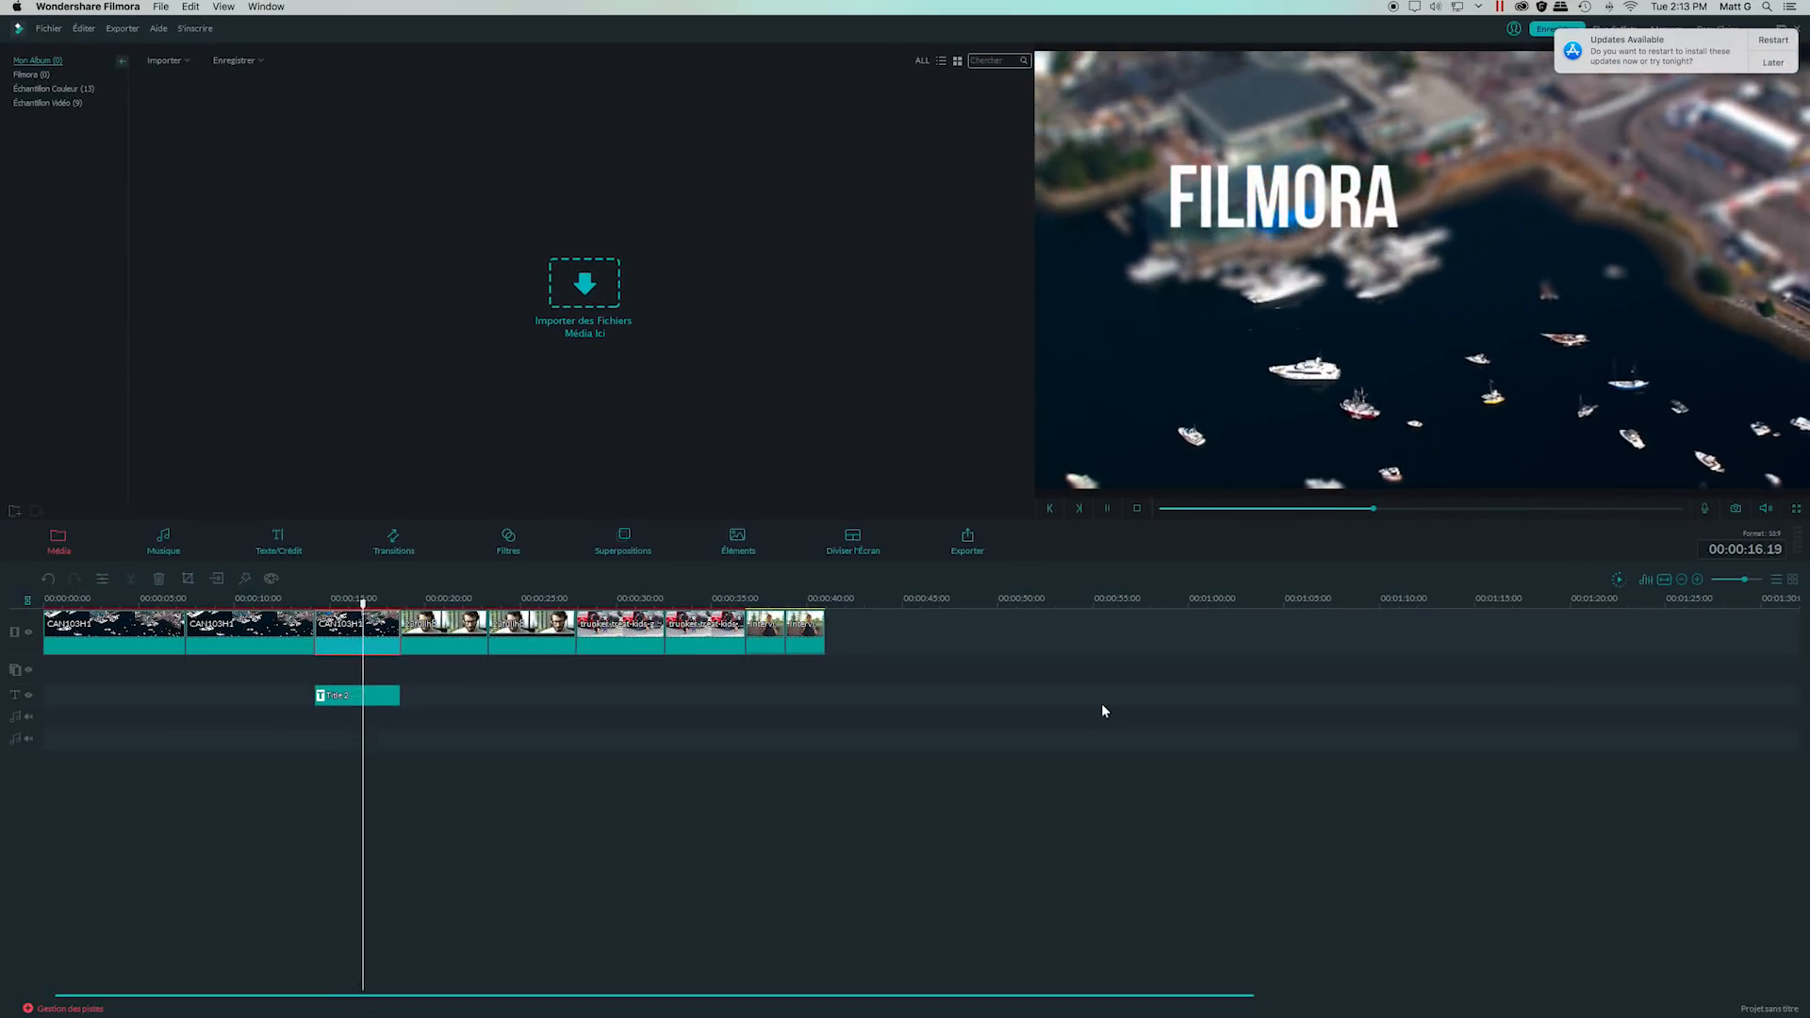
pyautogui.press('space')
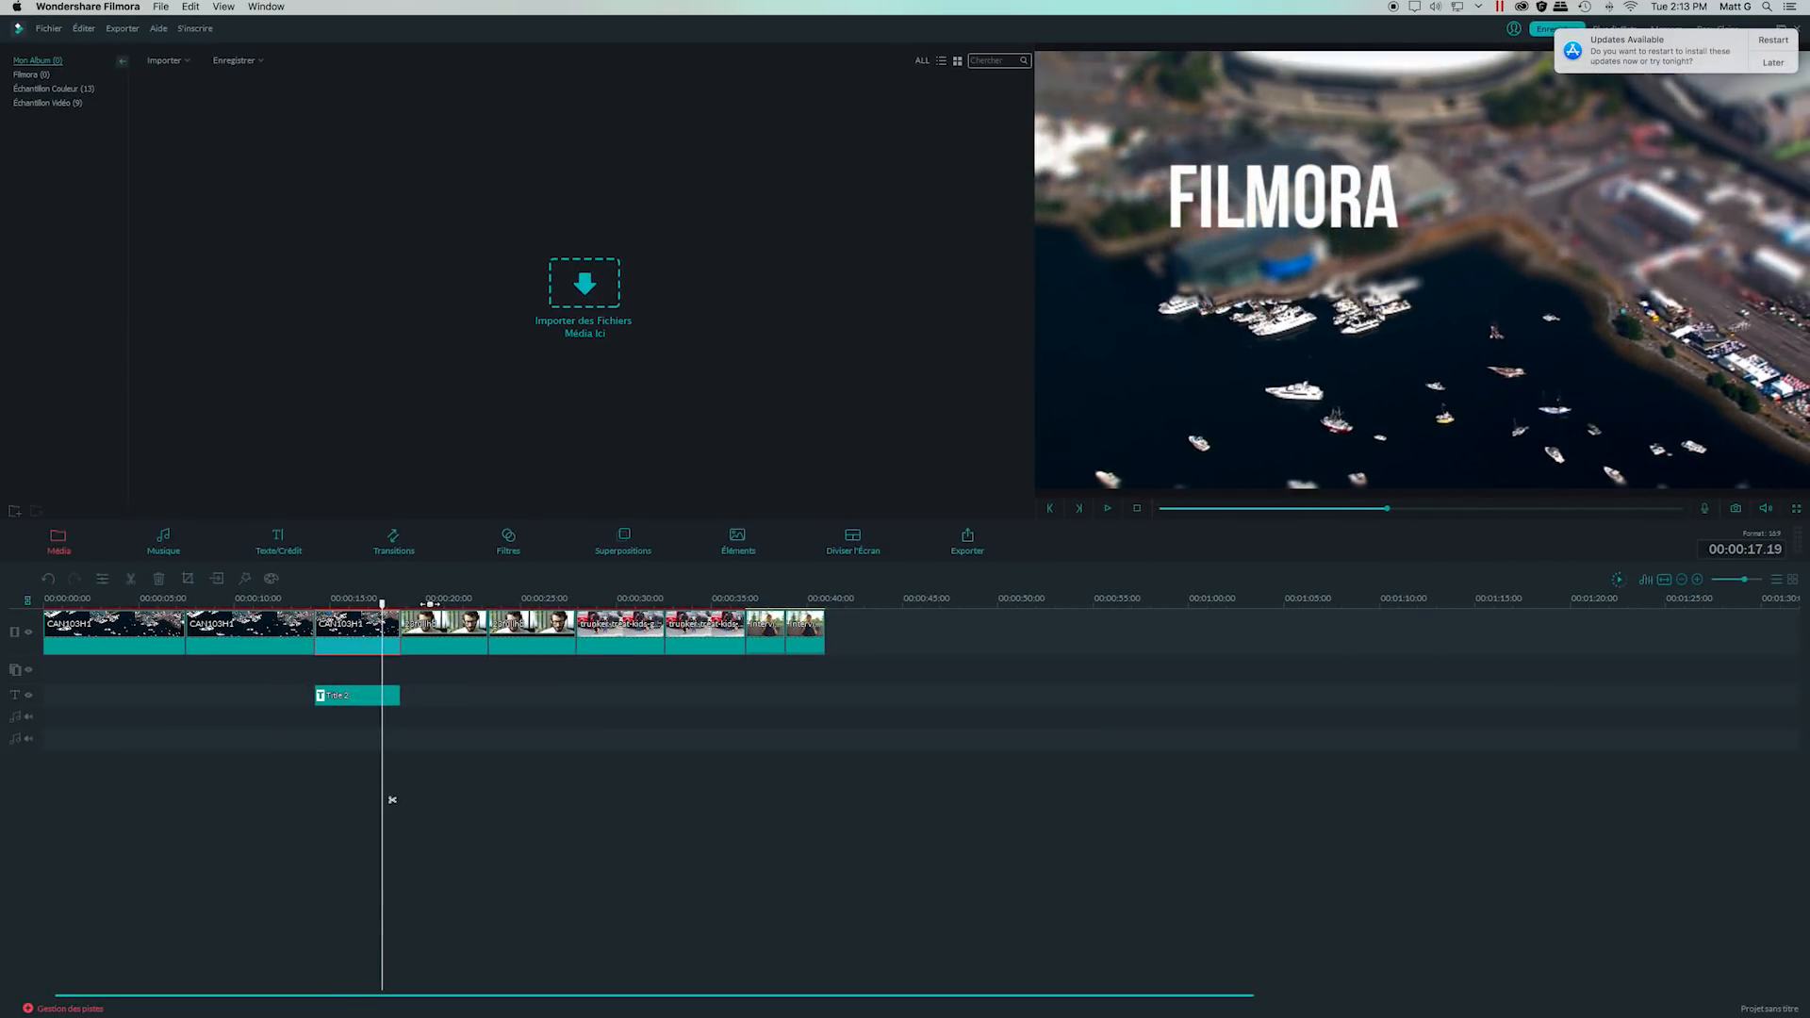
pyautogui.press('space')
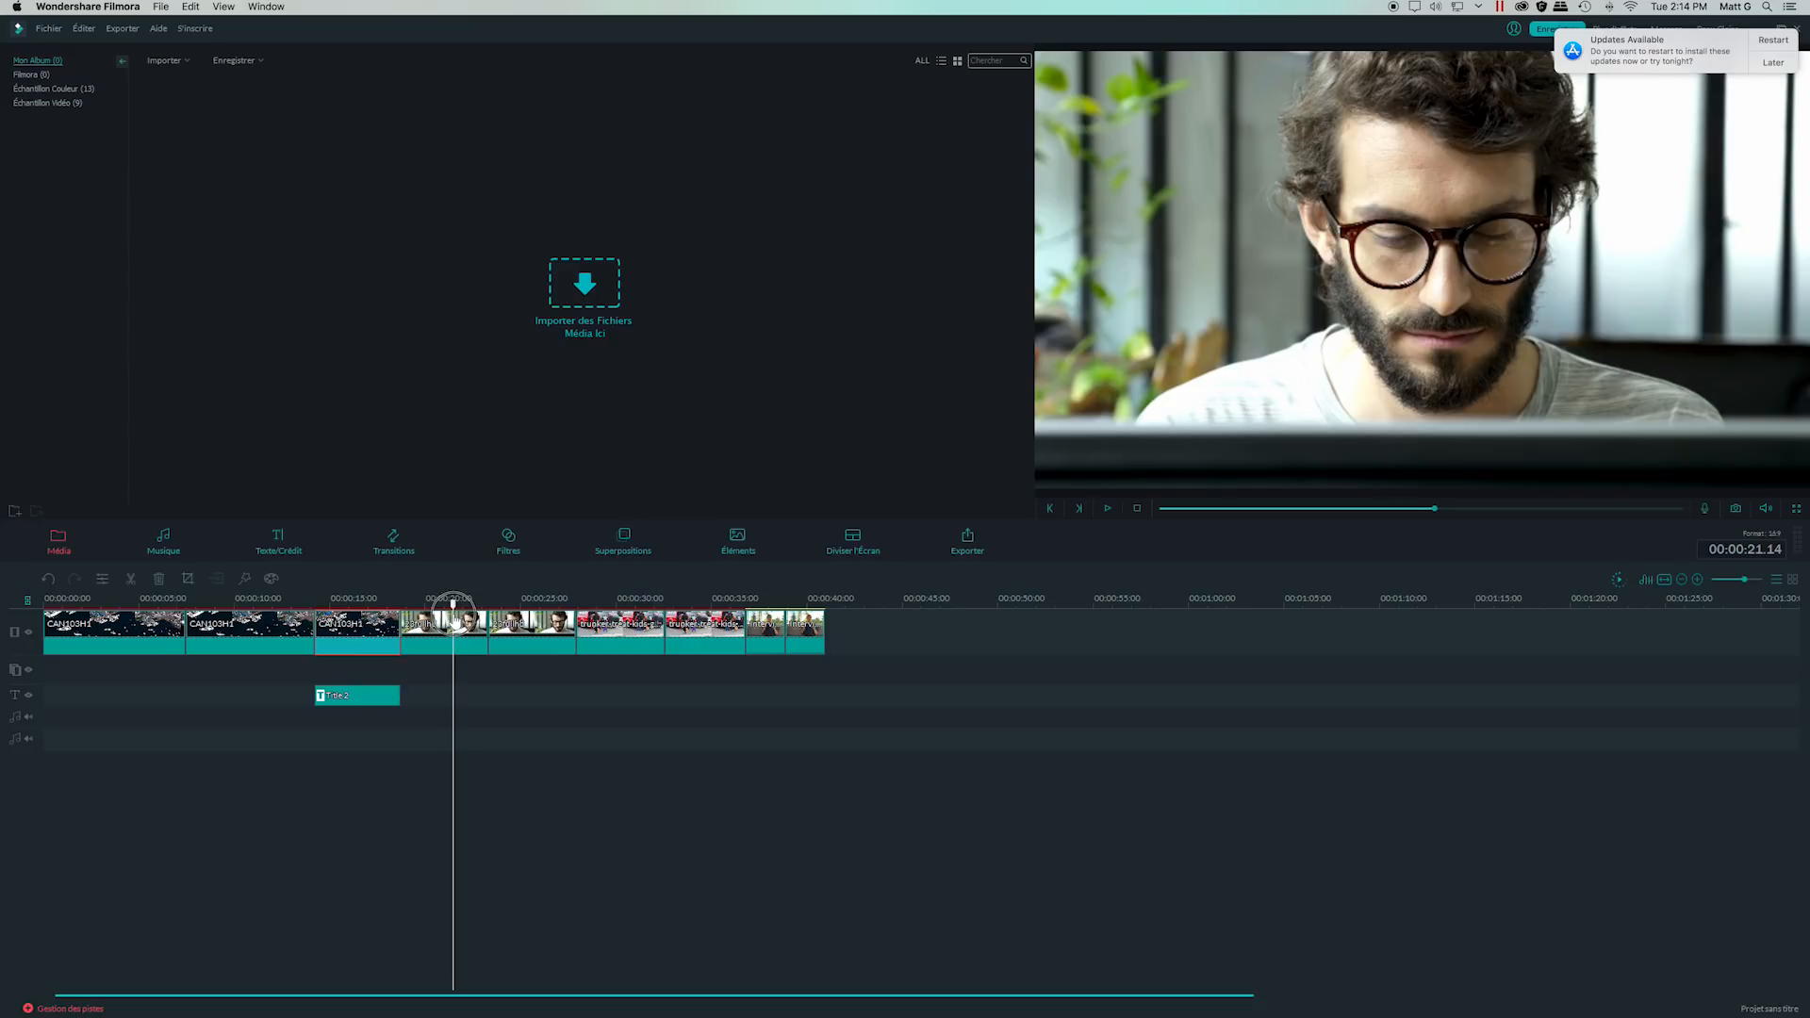
# Apply tilt-shift to the first clip of the bearded man, with a vertical focus band framing his face
pyautogui.moveTo(453, 618); pyautogui.dragTo(461, 618)
pyautogui.click(462, 634)
pyautogui.click(355, 617)
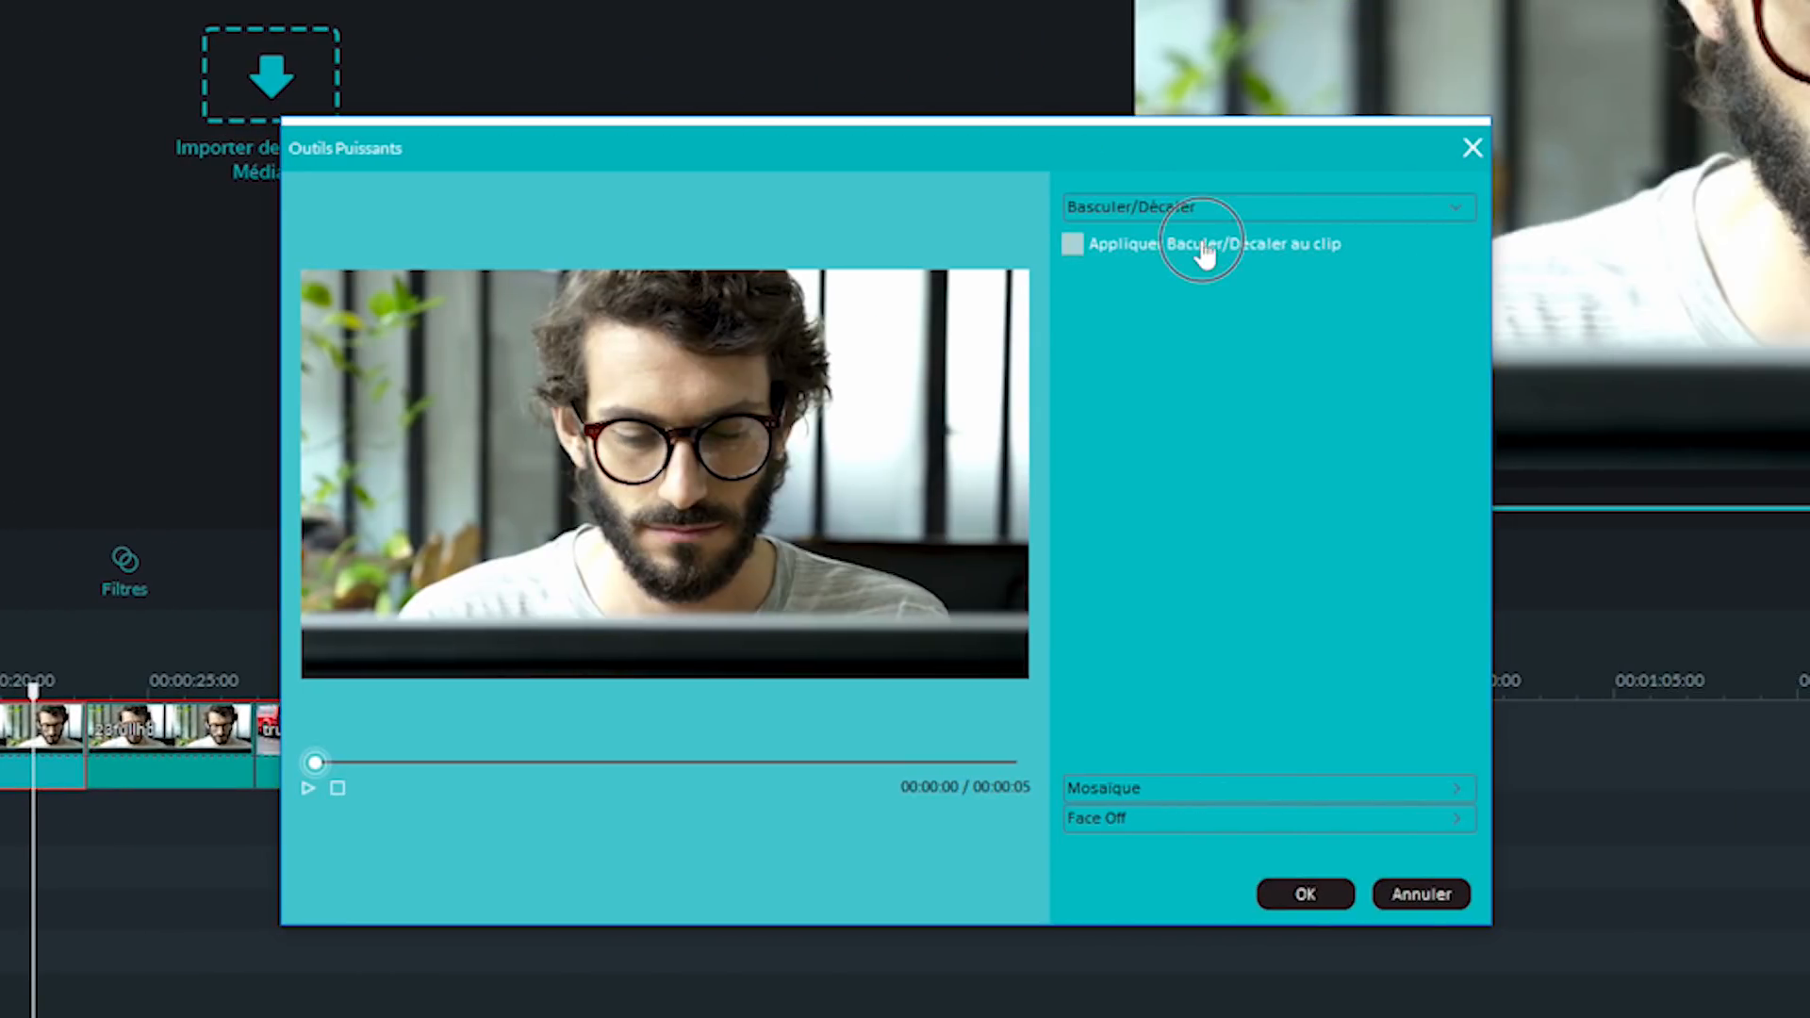
pyautogui.click(1204, 247)
pyautogui.moveTo(671, 471); pyautogui.dragTo(772, 463)
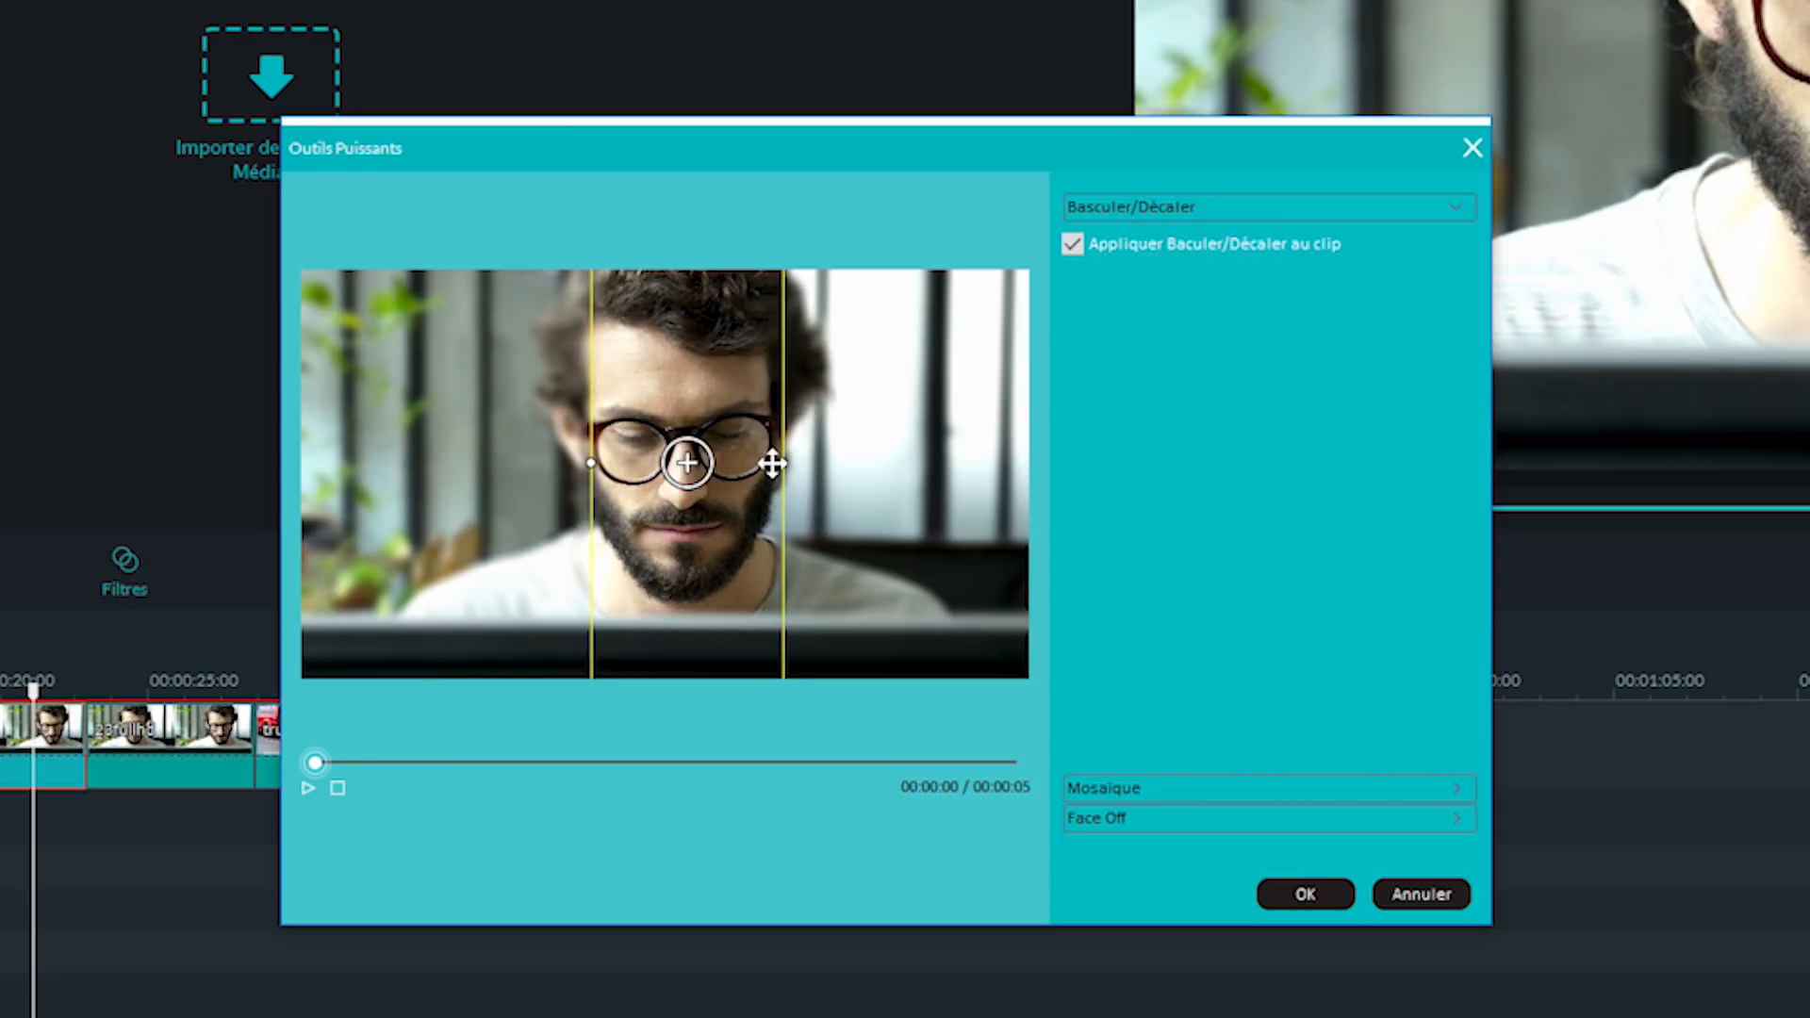
pyautogui.moveTo(688, 466); pyautogui.dragTo(792, 470)
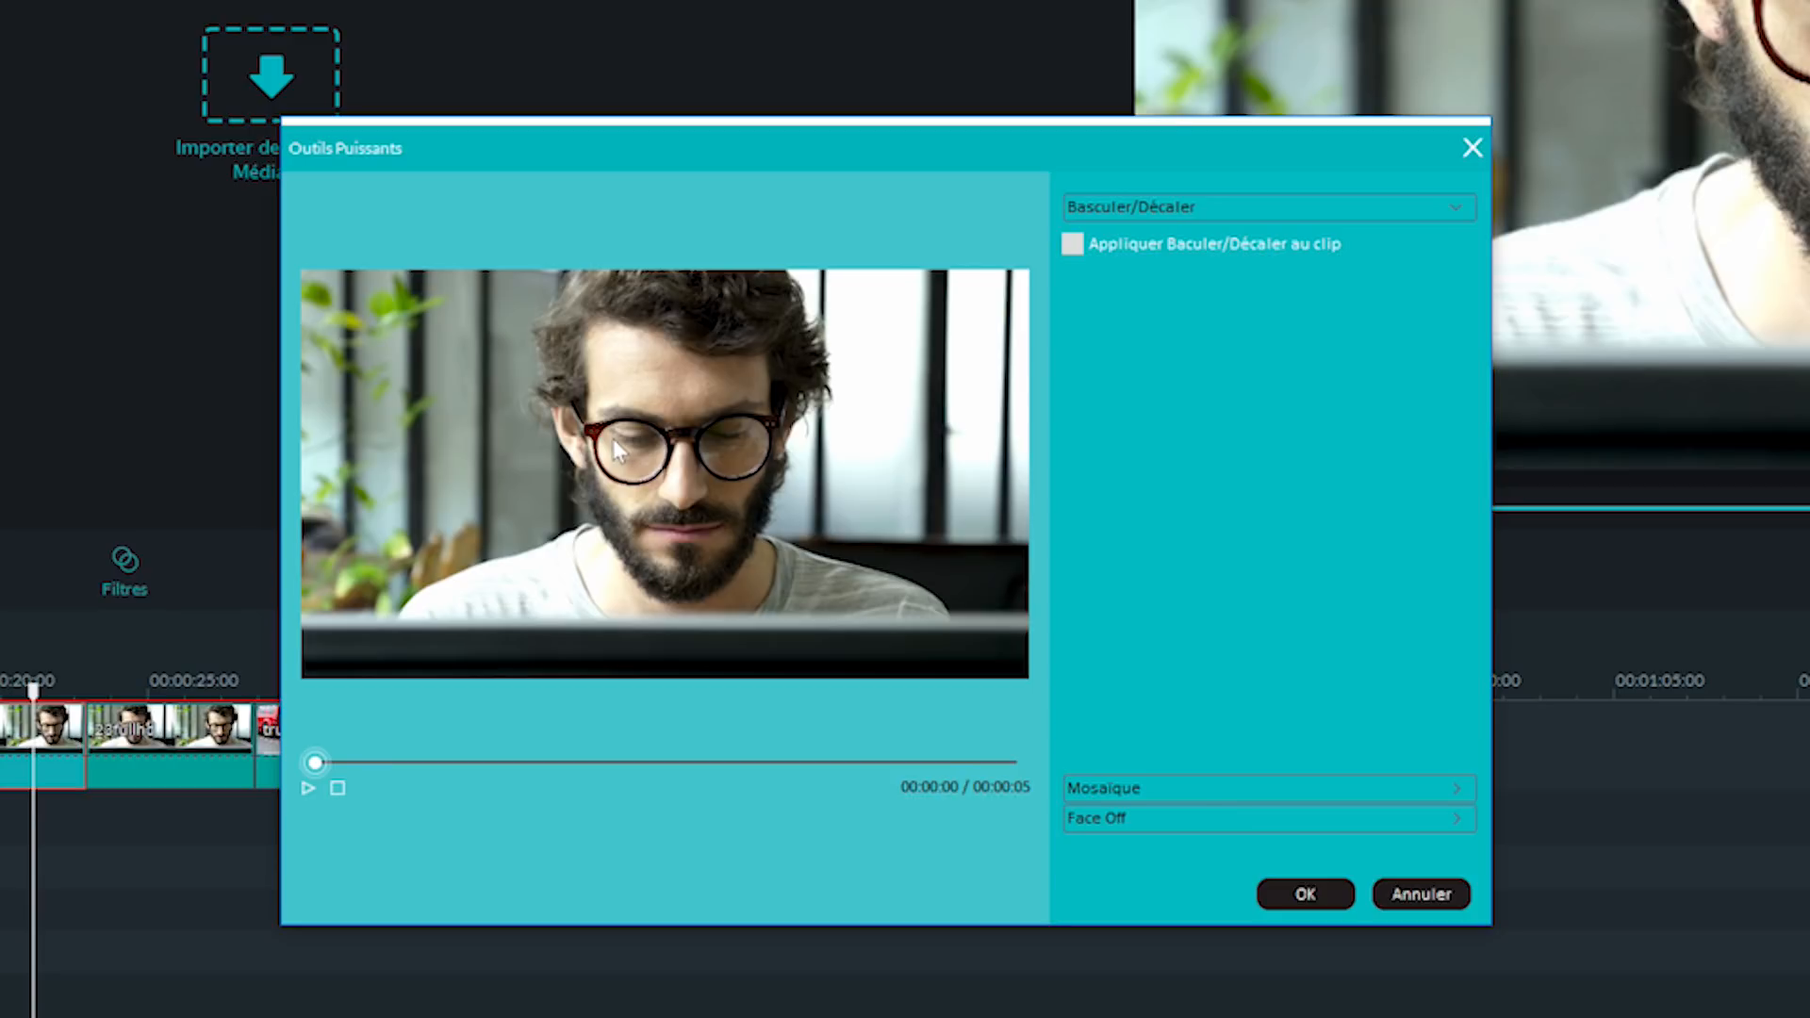
pyautogui.click(1207, 245)
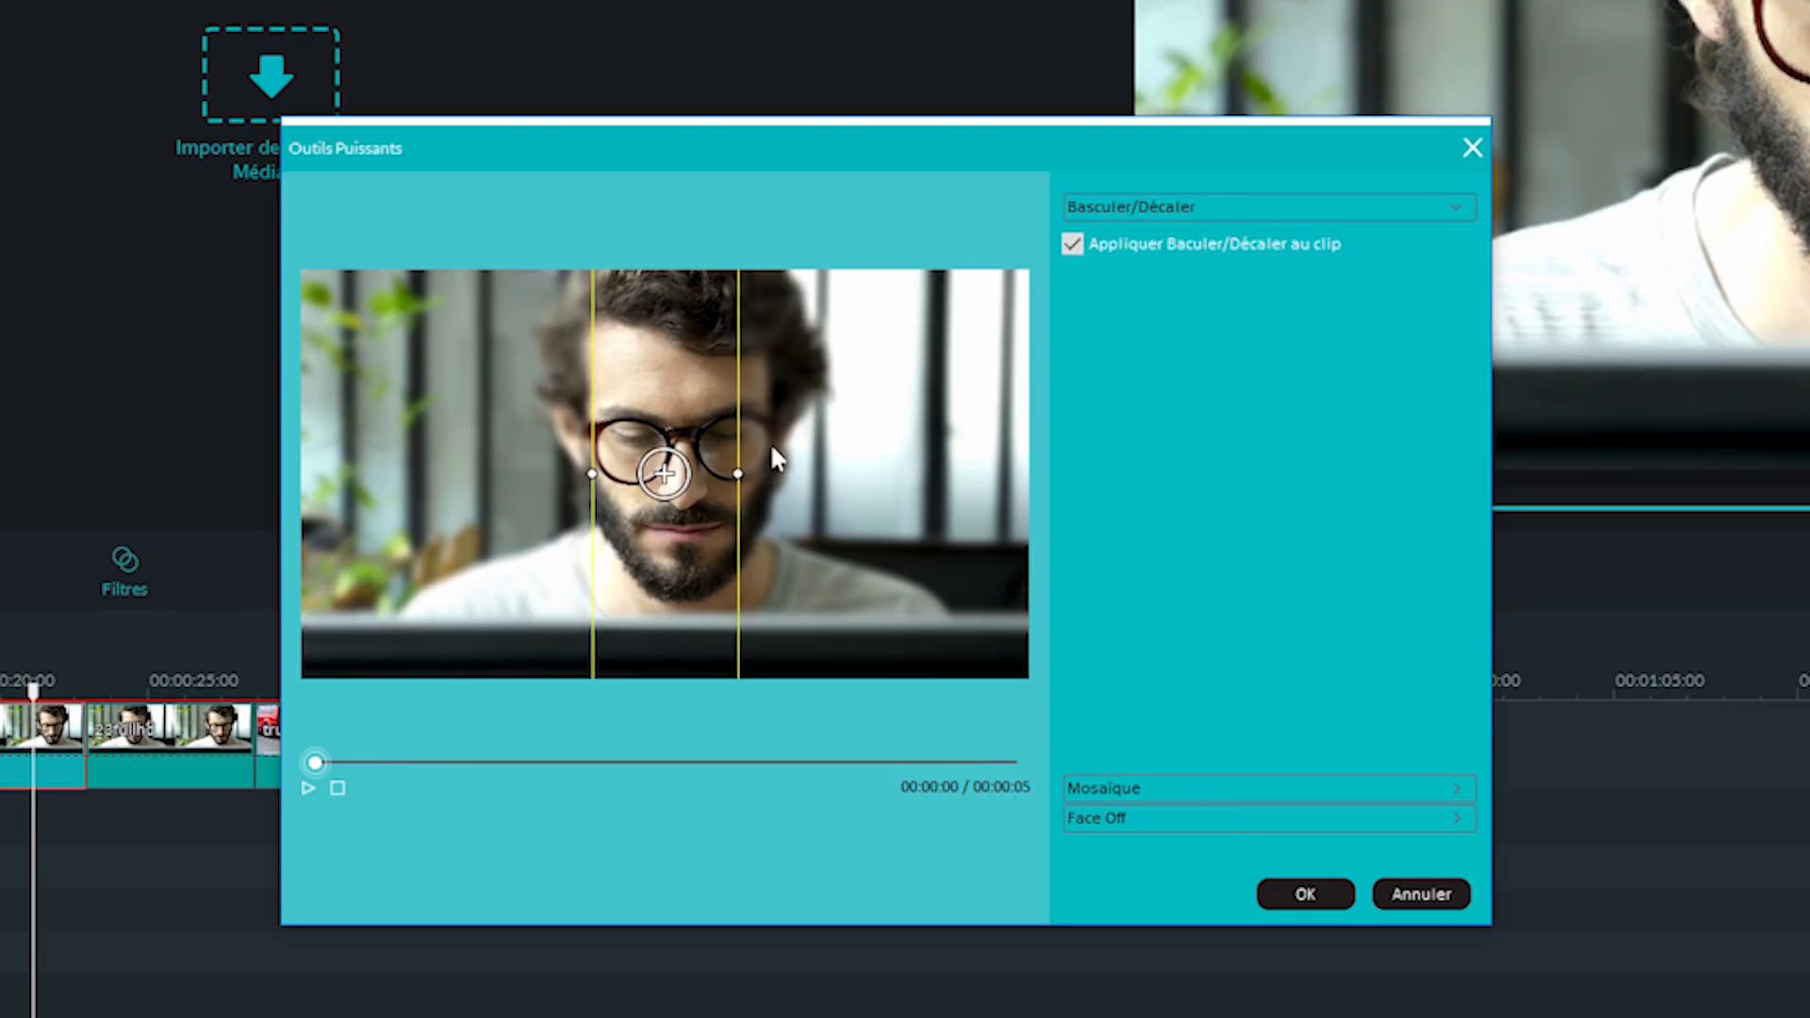
pyautogui.moveTo(664, 471); pyautogui.dragTo(790, 467)
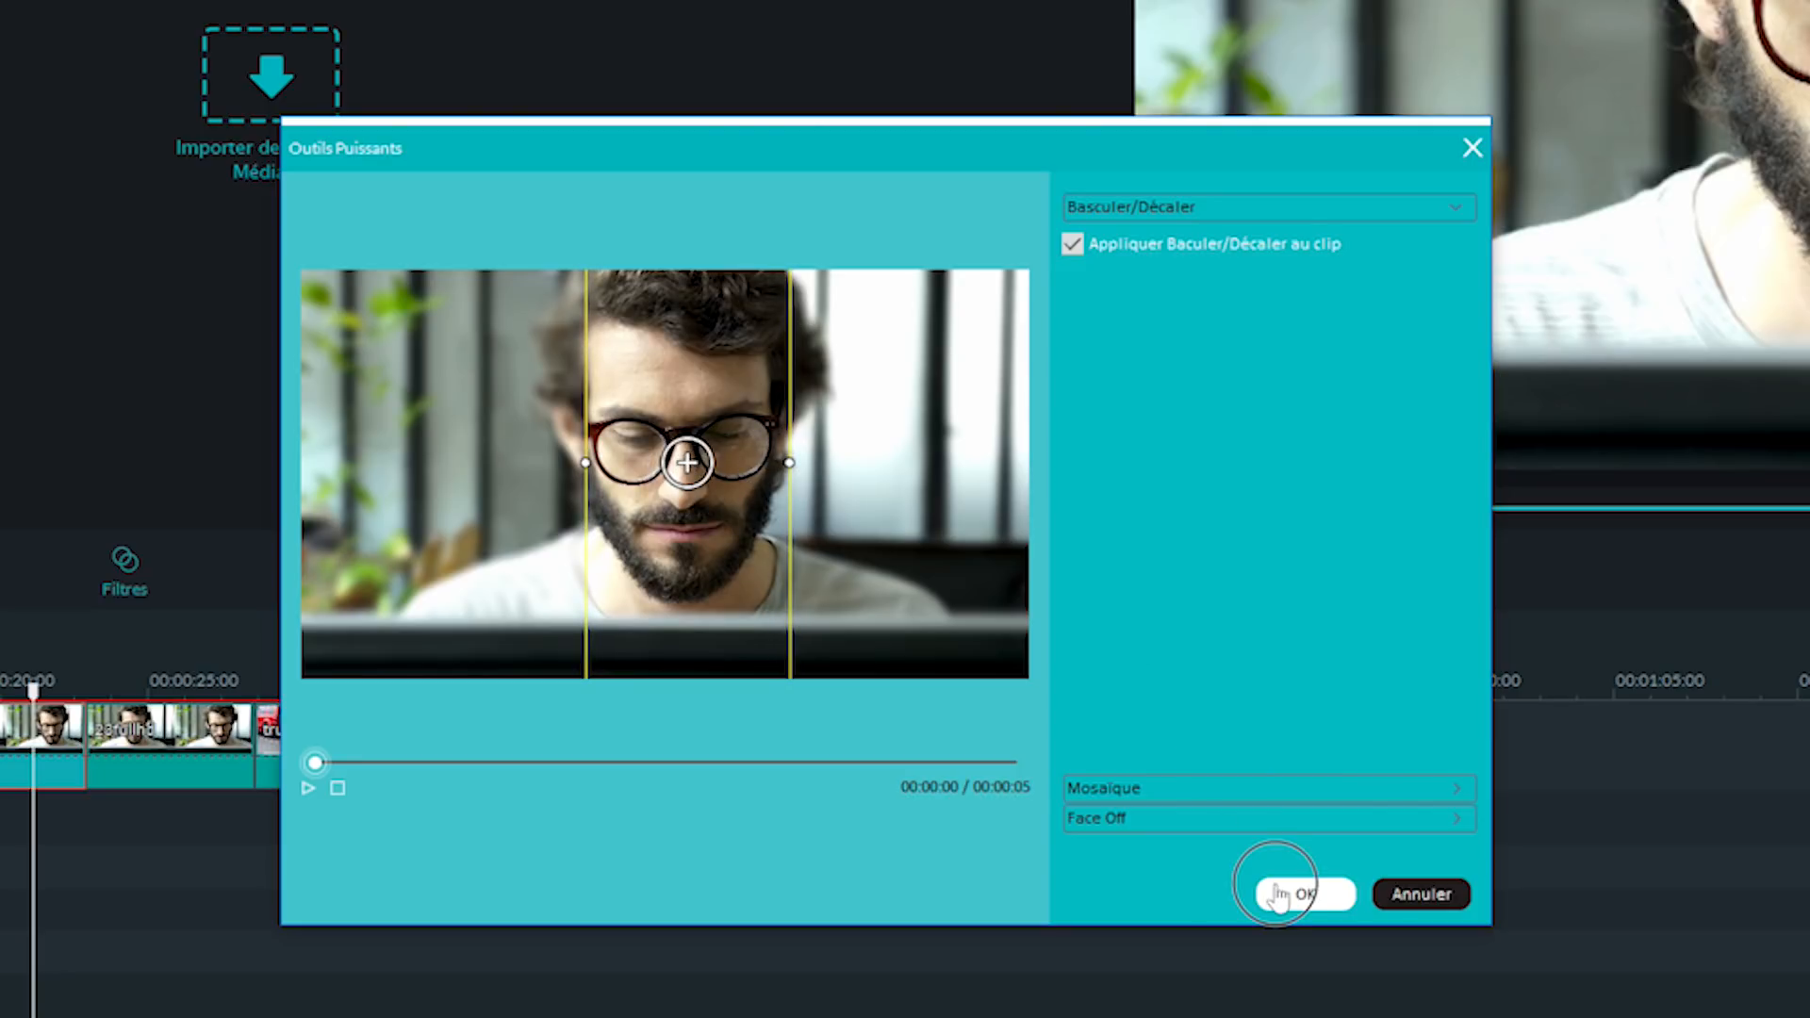
pyautogui.click(1393, 900)
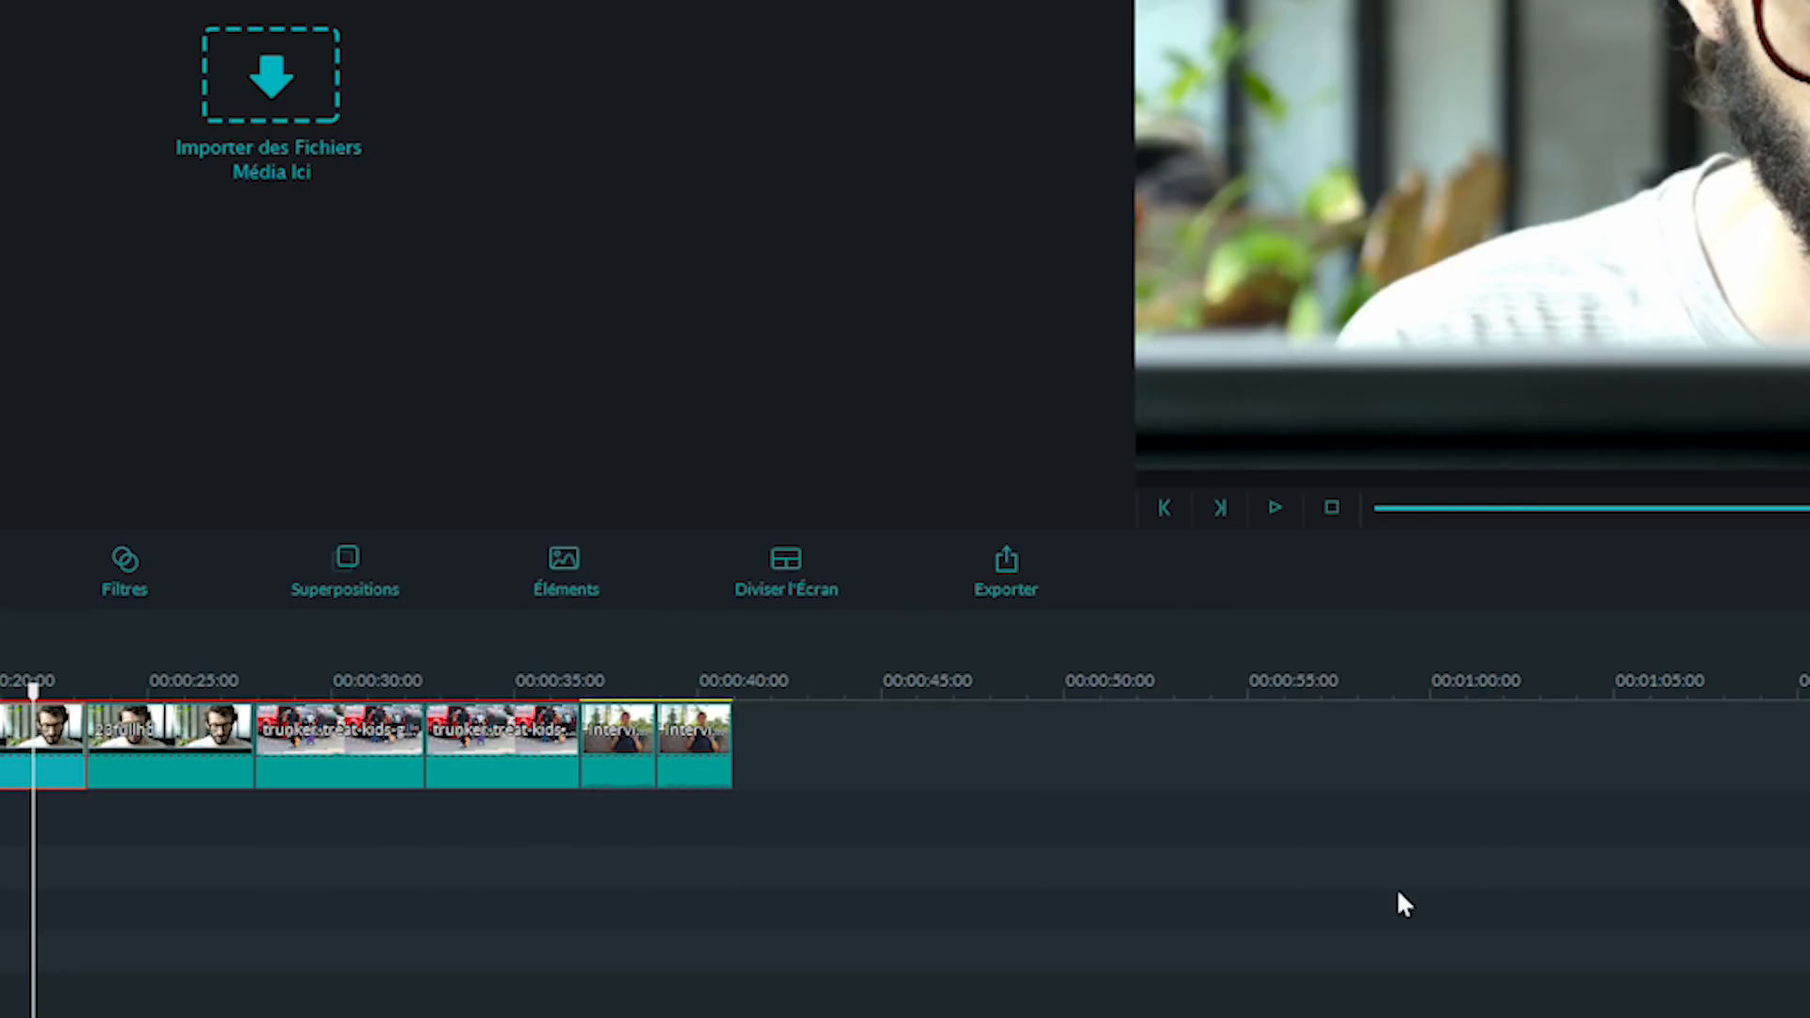
# Play the pixelated parking-lot clip, then select and preview the uncensored version before it
pyautogui.press('space')
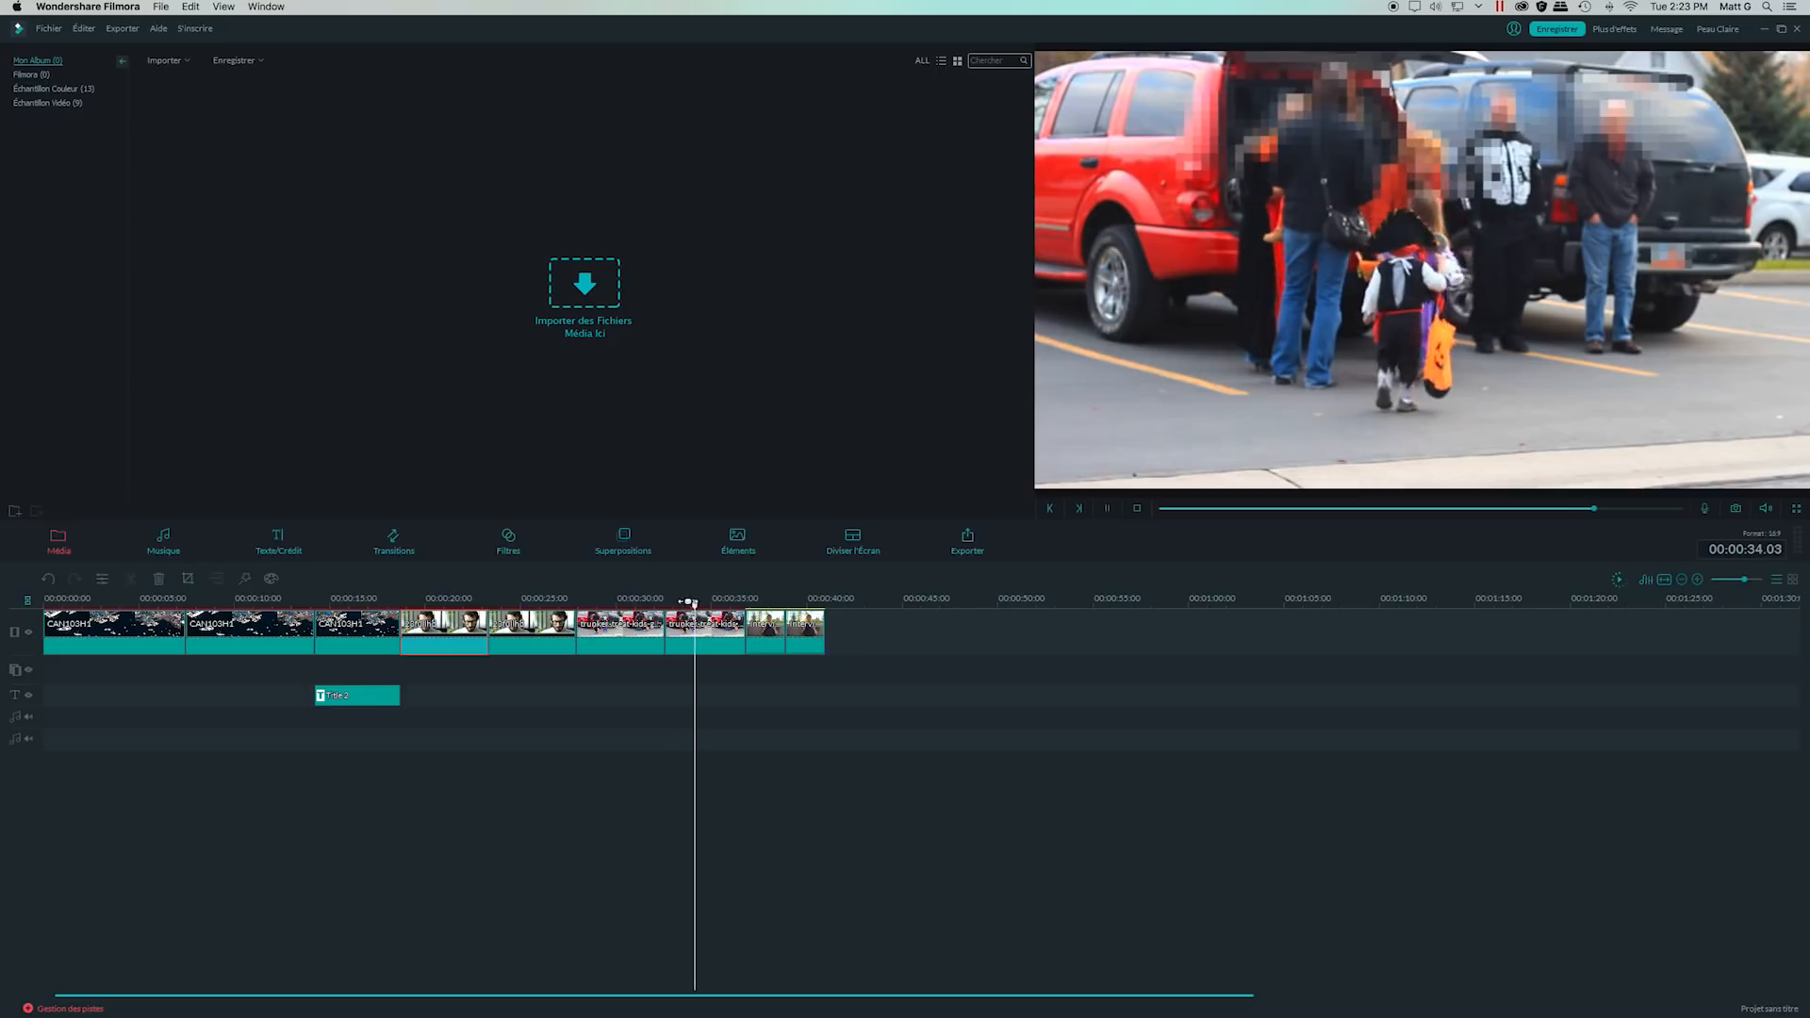
pyautogui.moveTo(716, 602); pyautogui.dragTo(628, 602)
pyautogui.click(593, 614)
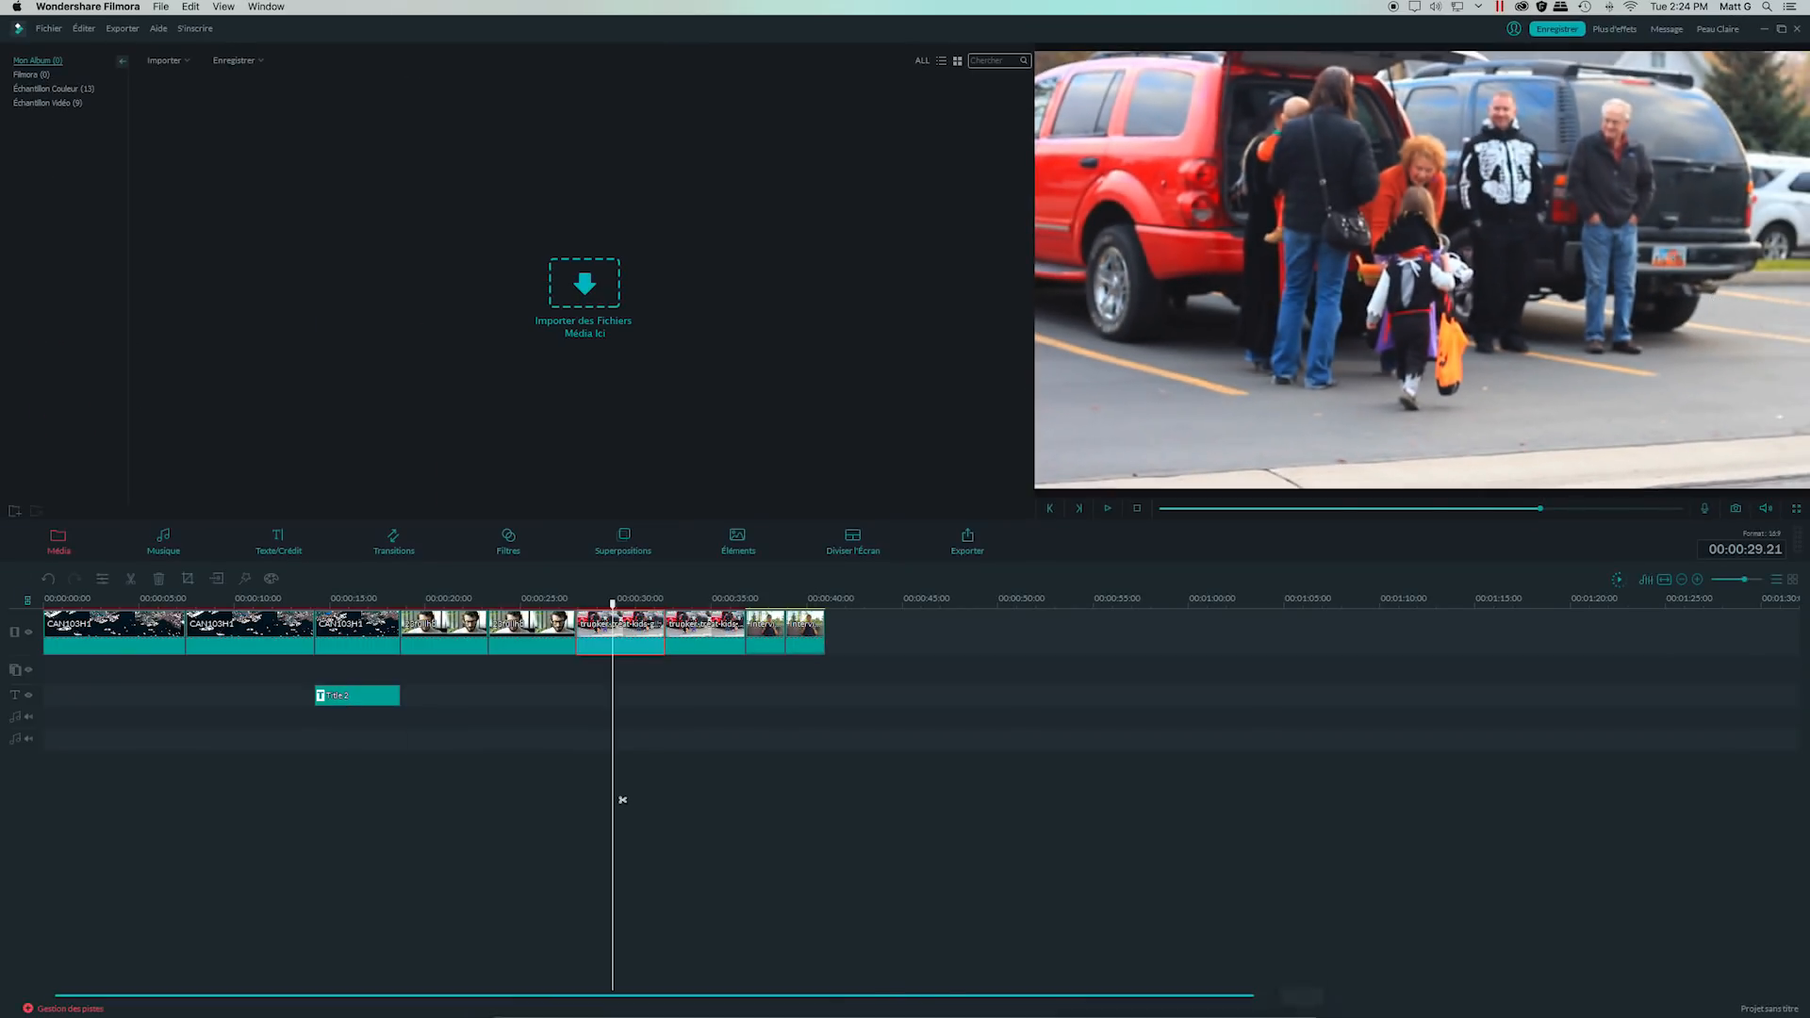
pyautogui.press('space')
pyautogui.press('space')
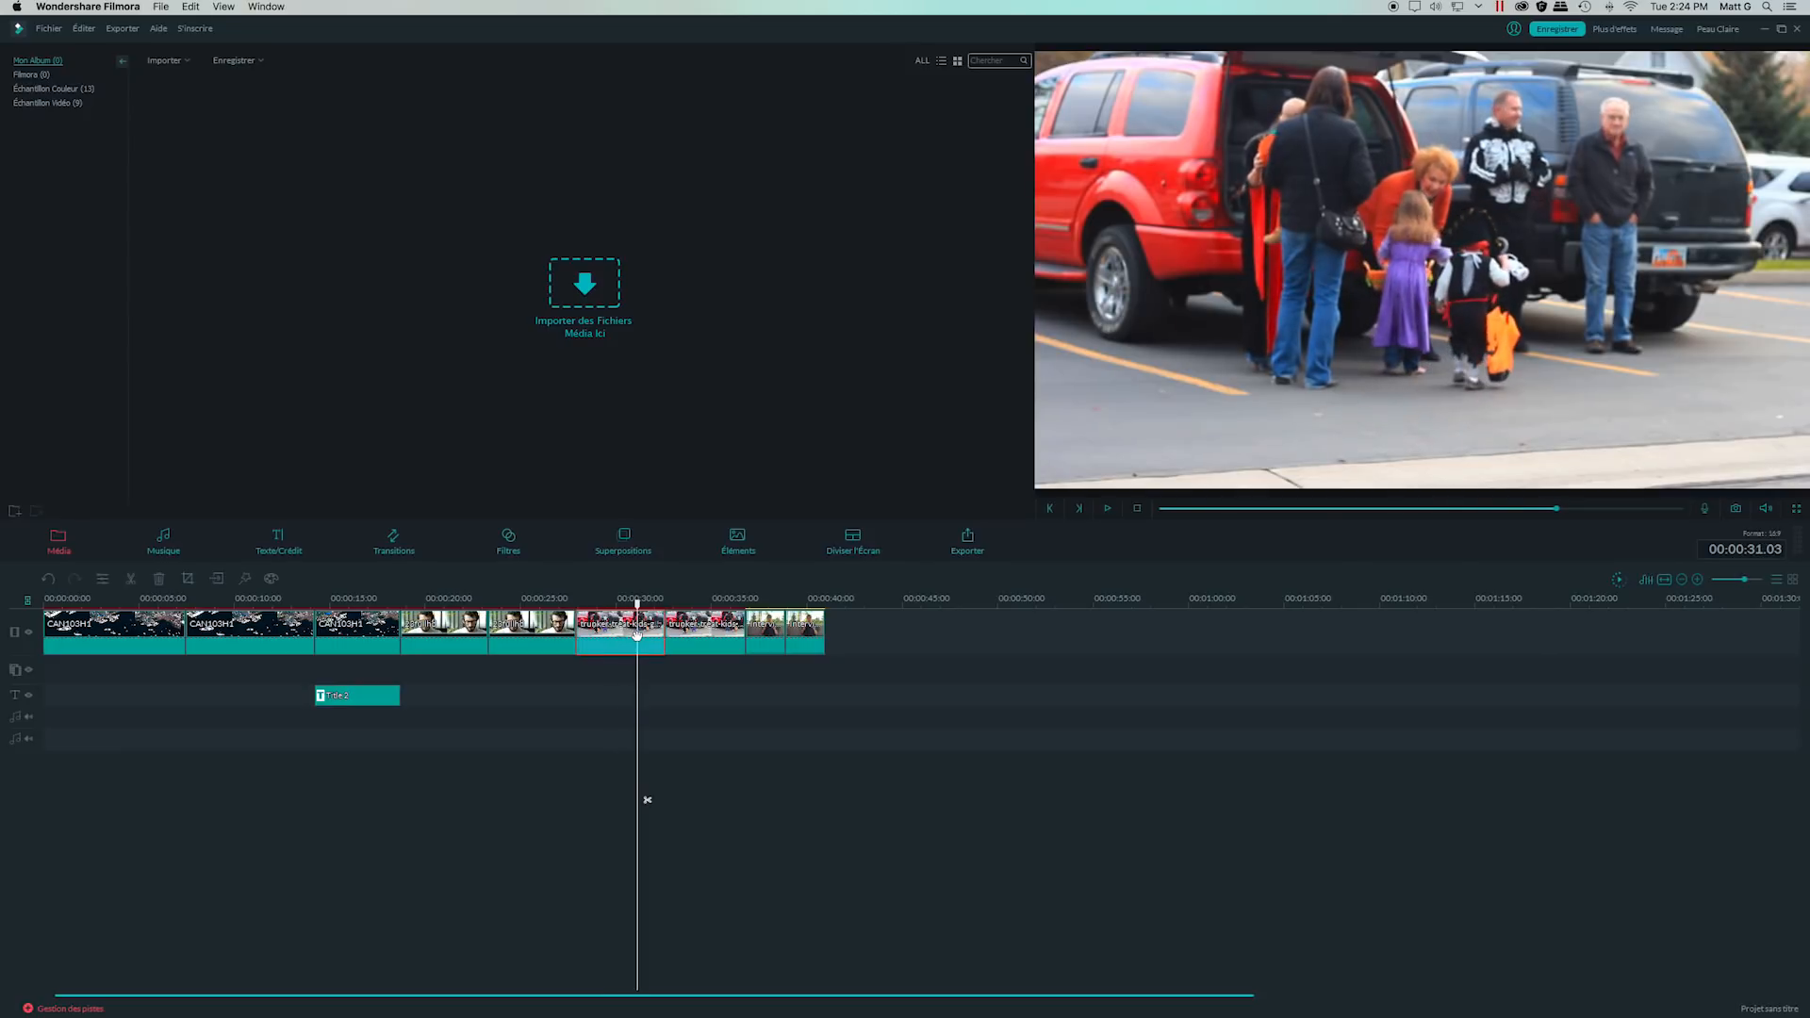
# Apply the mosaic effect to the uncensored parking-lot clip and place a small patch over the dark SUV's licence plate
pyautogui.click(244, 577)
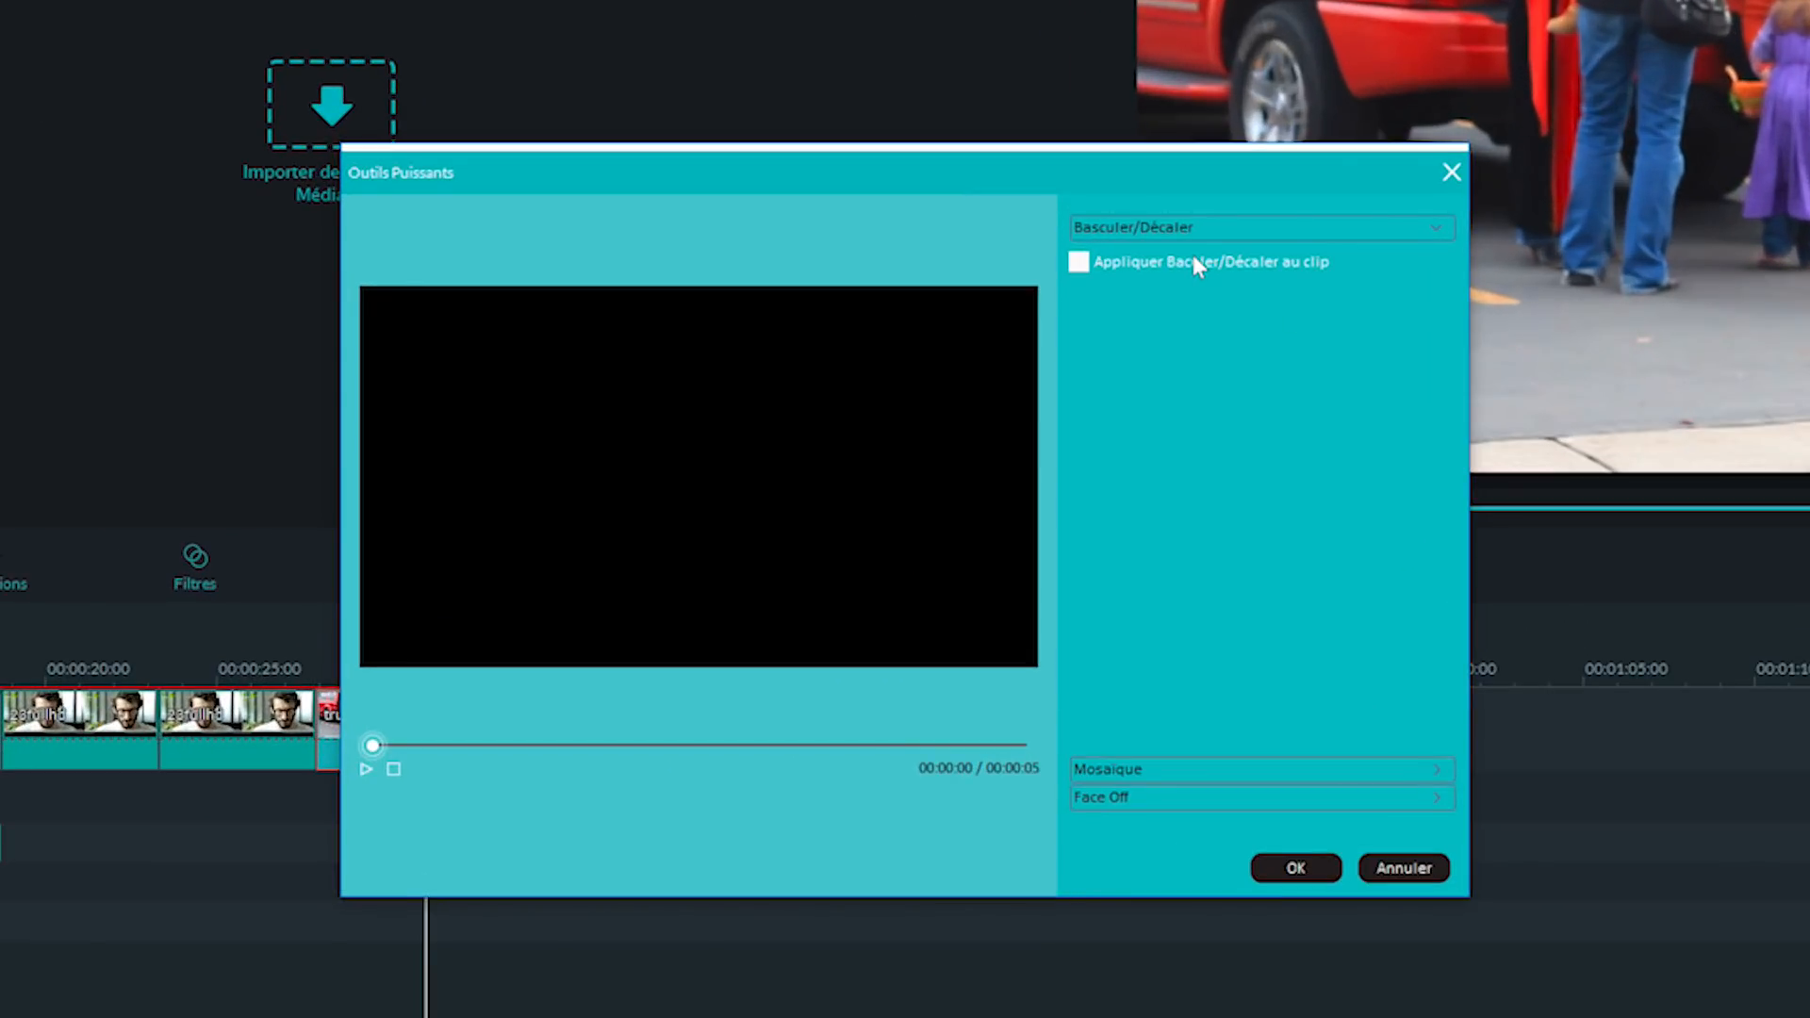
pyautogui.click(1303, 799)
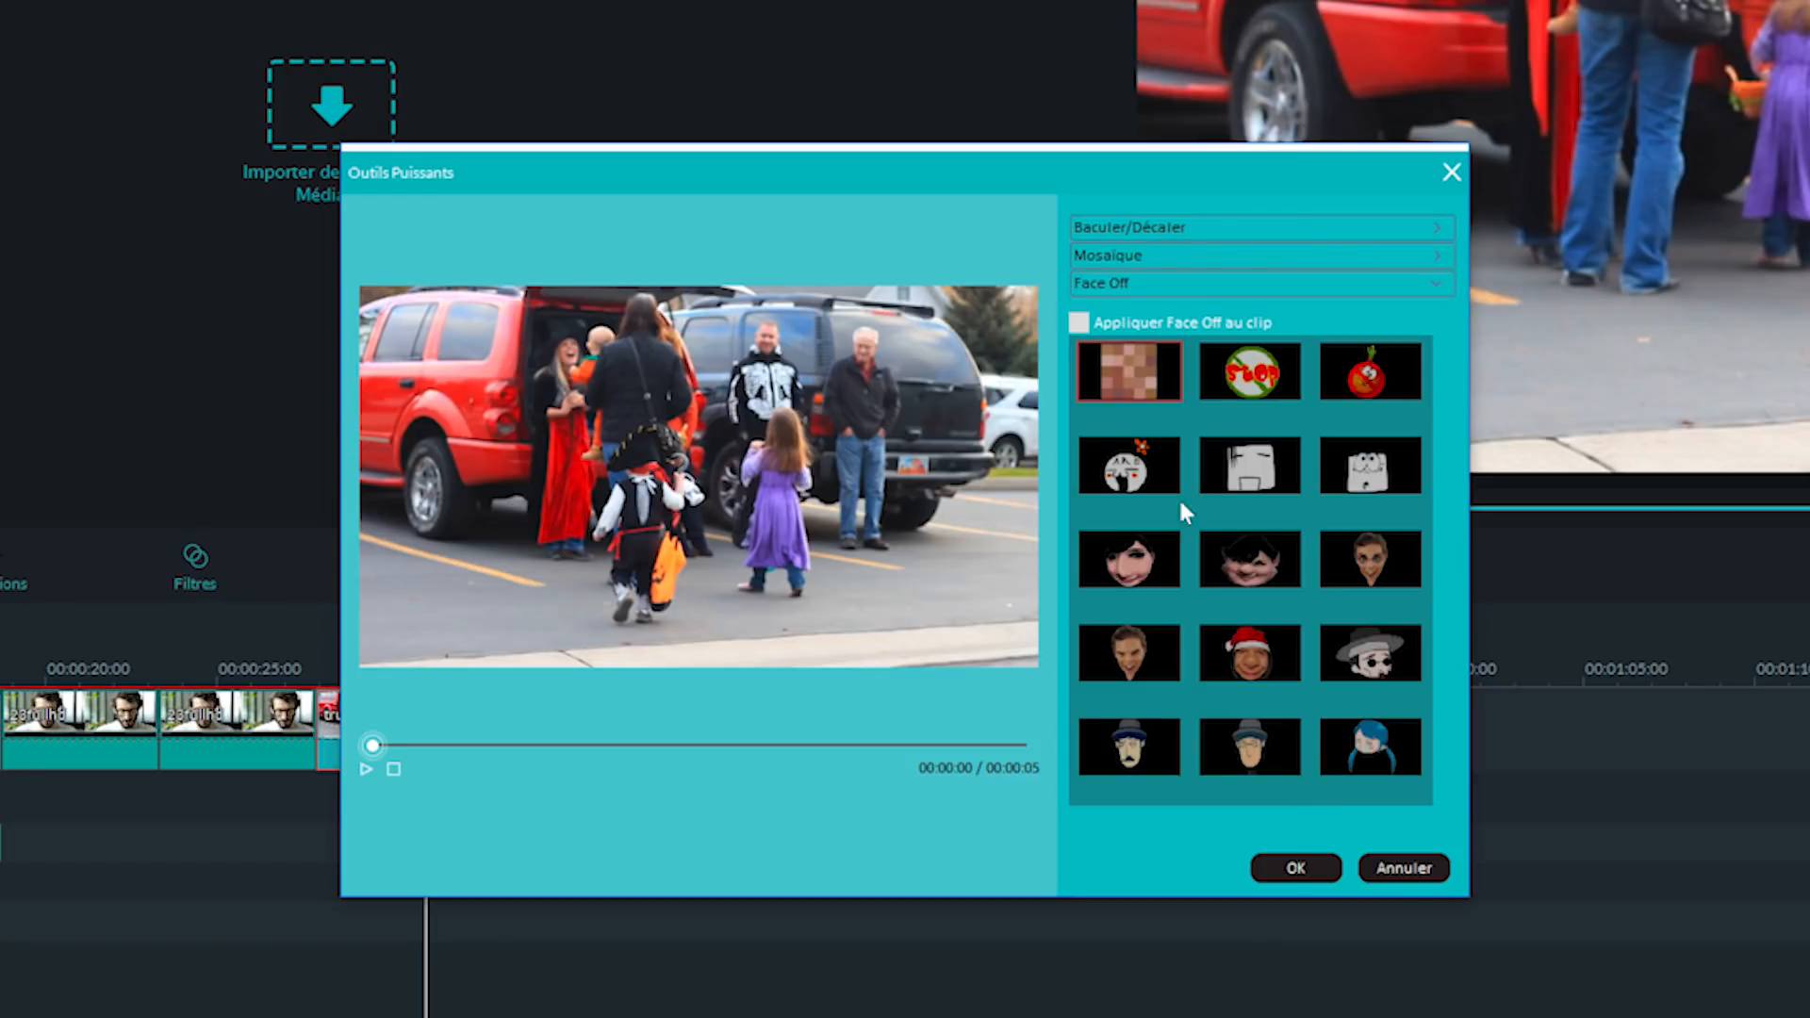
pyautogui.click(1153, 256)
pyautogui.click(1142, 284)
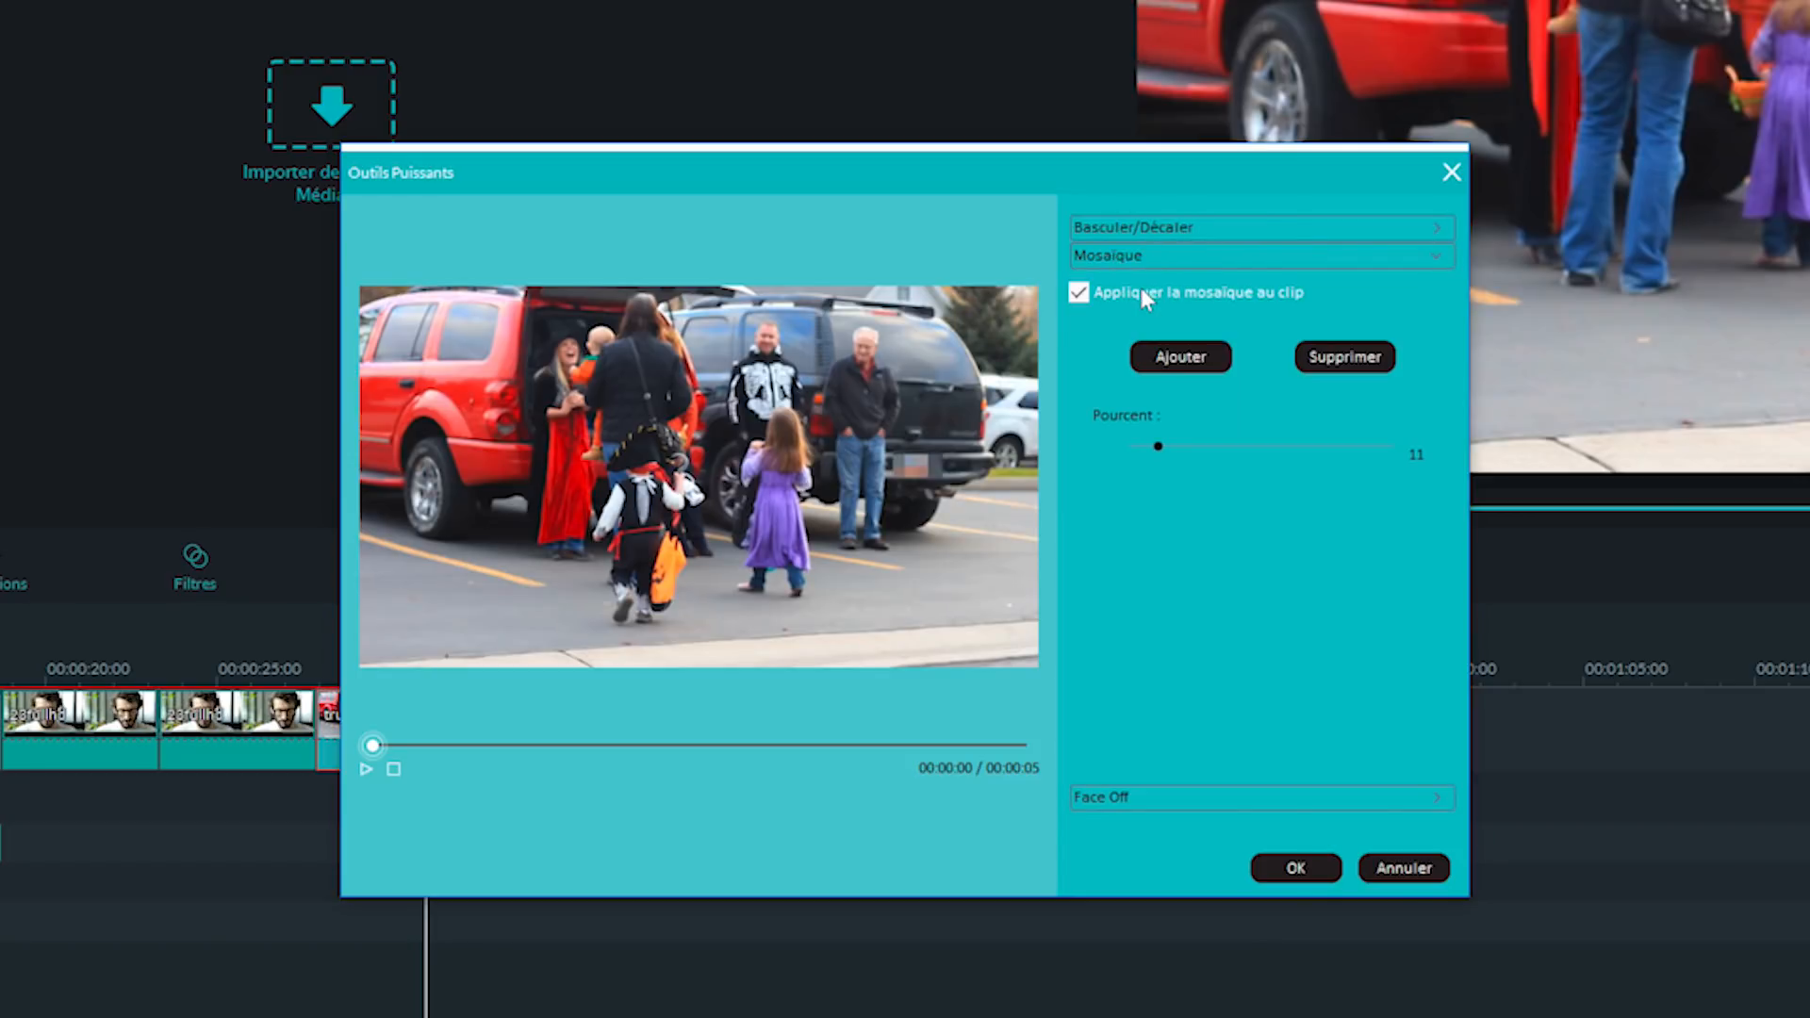
pyautogui.moveTo(909, 469); pyautogui.dragTo(902, 469)
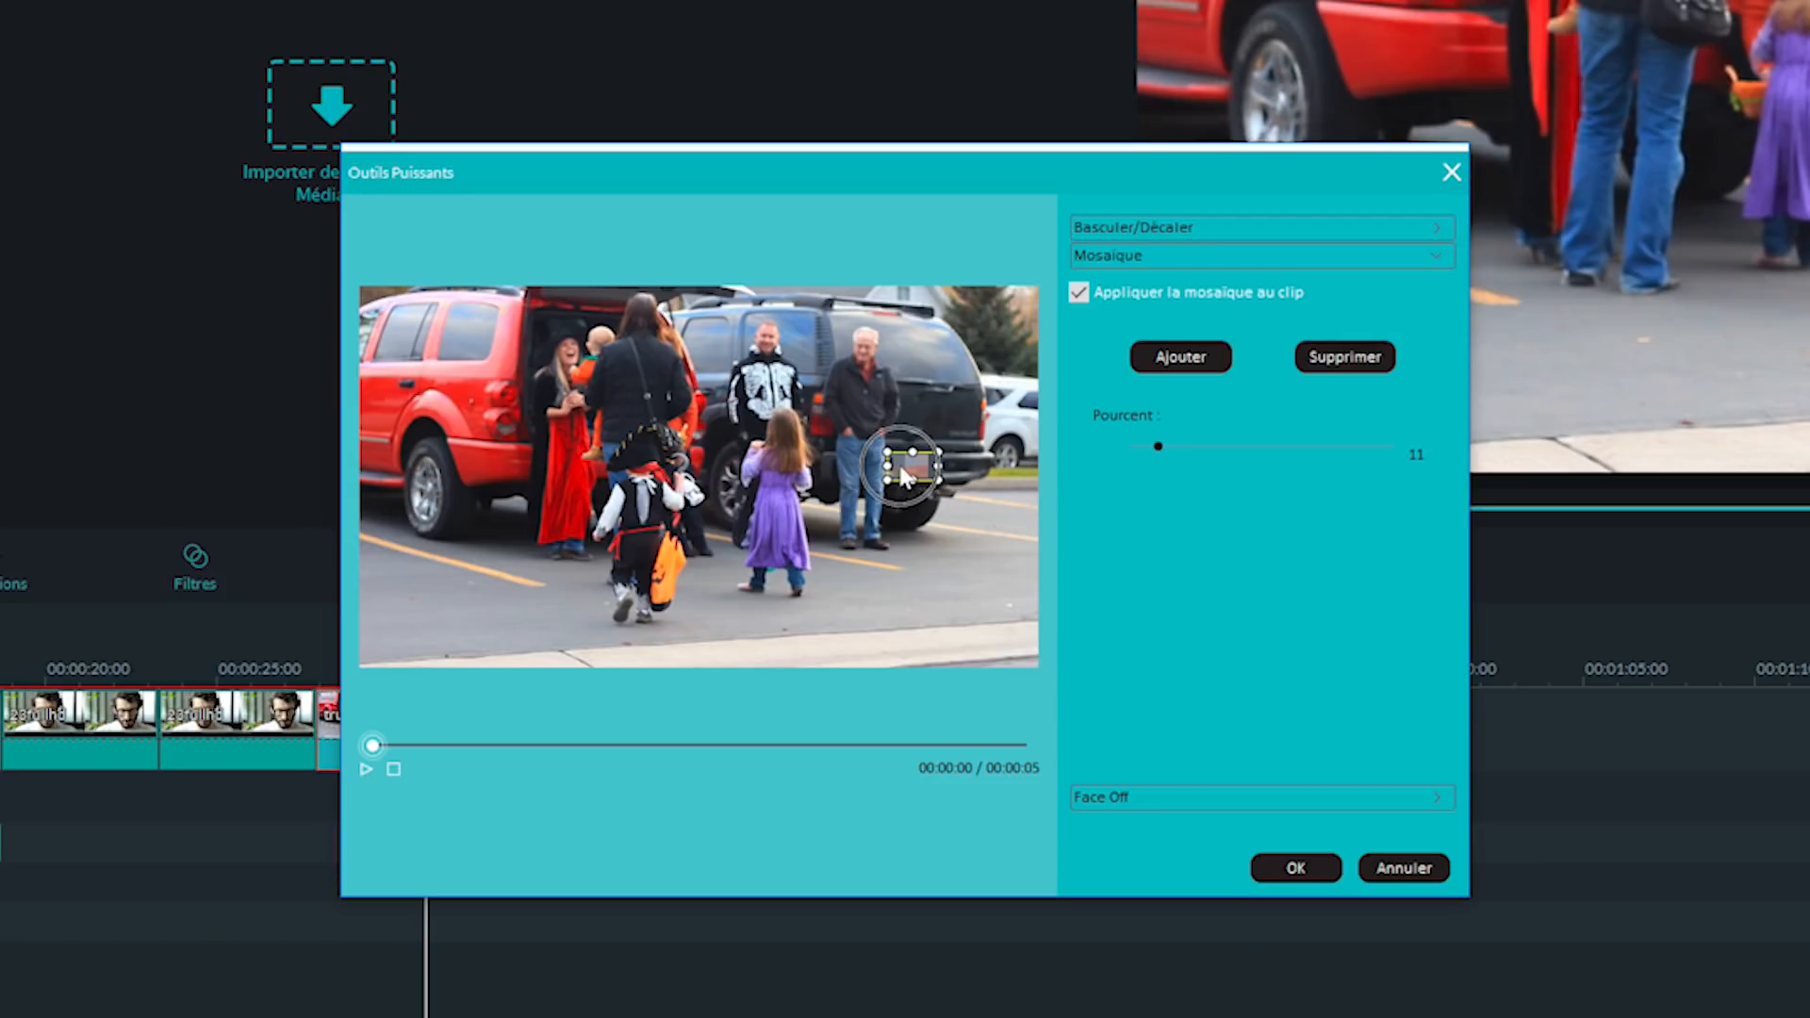
# Add a second mosaic patch, move it over the head of the man beside the dark SUV and shrink it
pyautogui.click(1180, 356)
pyautogui.moveTo(720, 458); pyautogui.dragTo(890, 335)
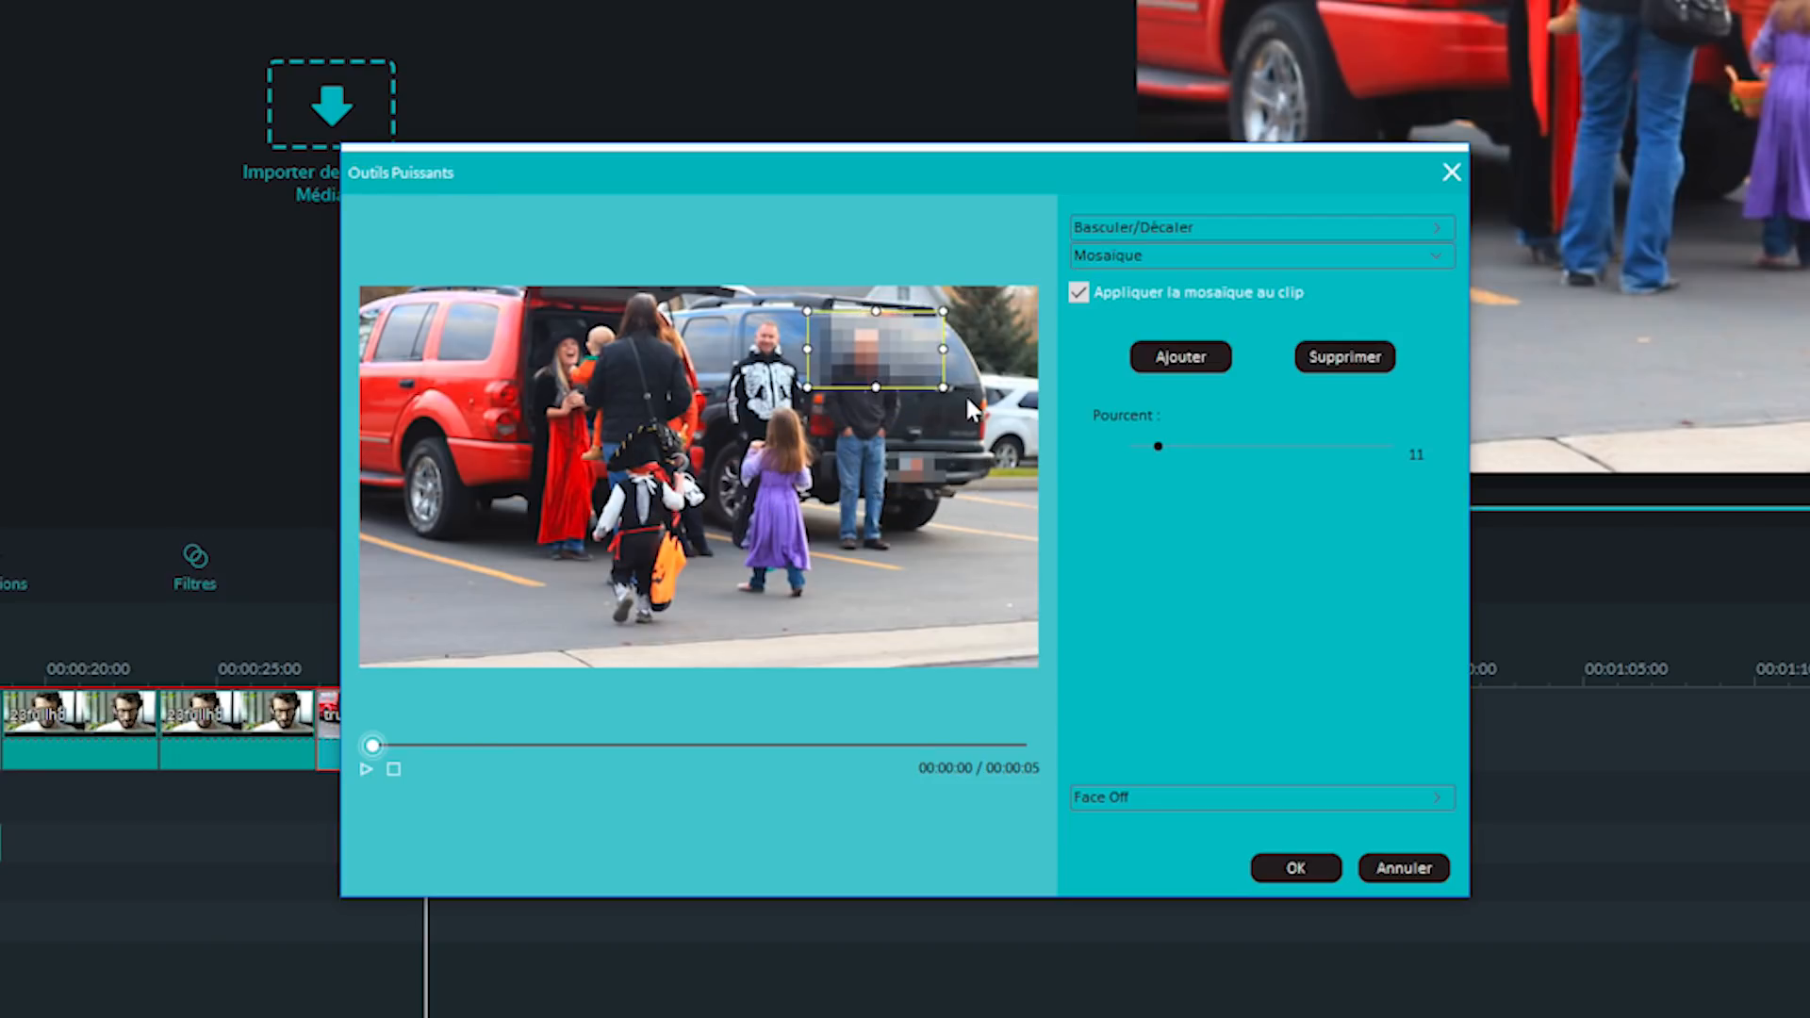
pyautogui.moveTo(944, 388); pyautogui.dragTo(864, 336)
# Add a mosaic patch fitted over the faces of the woman and child at the red SUV, and add another patch
pyautogui.click(1180, 356)
pyautogui.moveTo(713, 468); pyautogui.dragTo(583, 353)
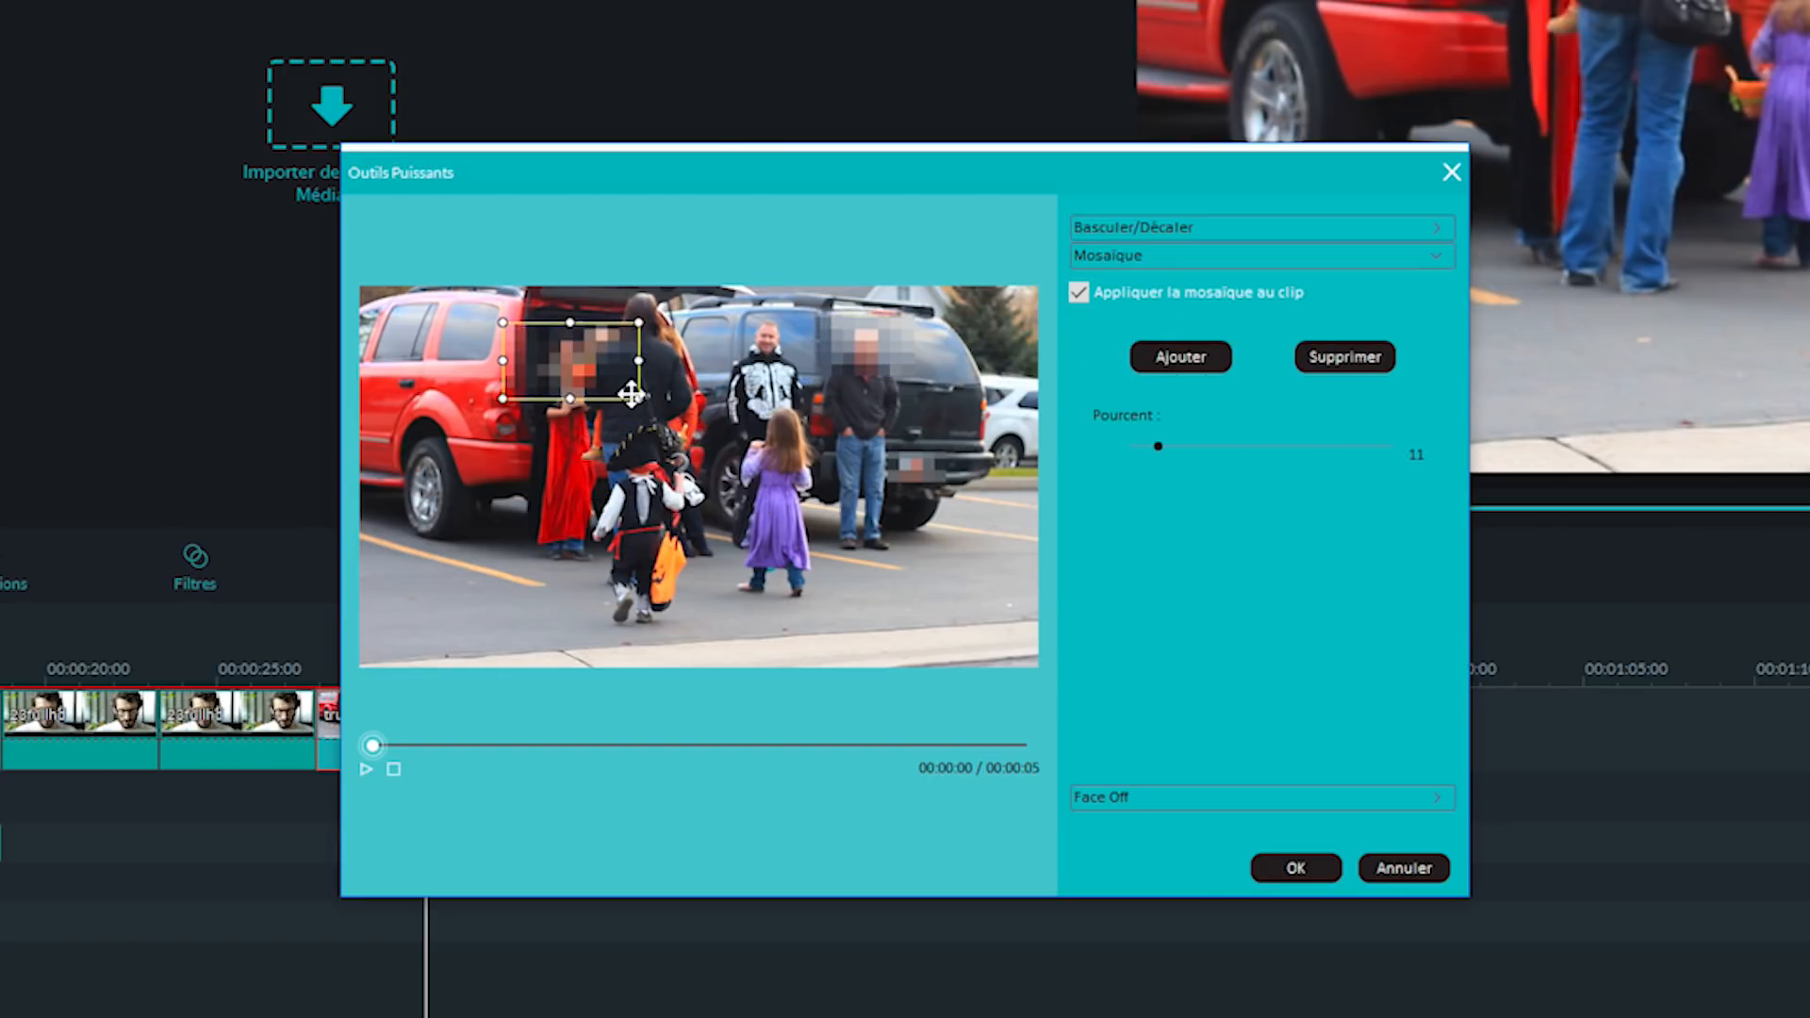
pyautogui.moveTo(639, 405); pyautogui.dragTo(626, 385)
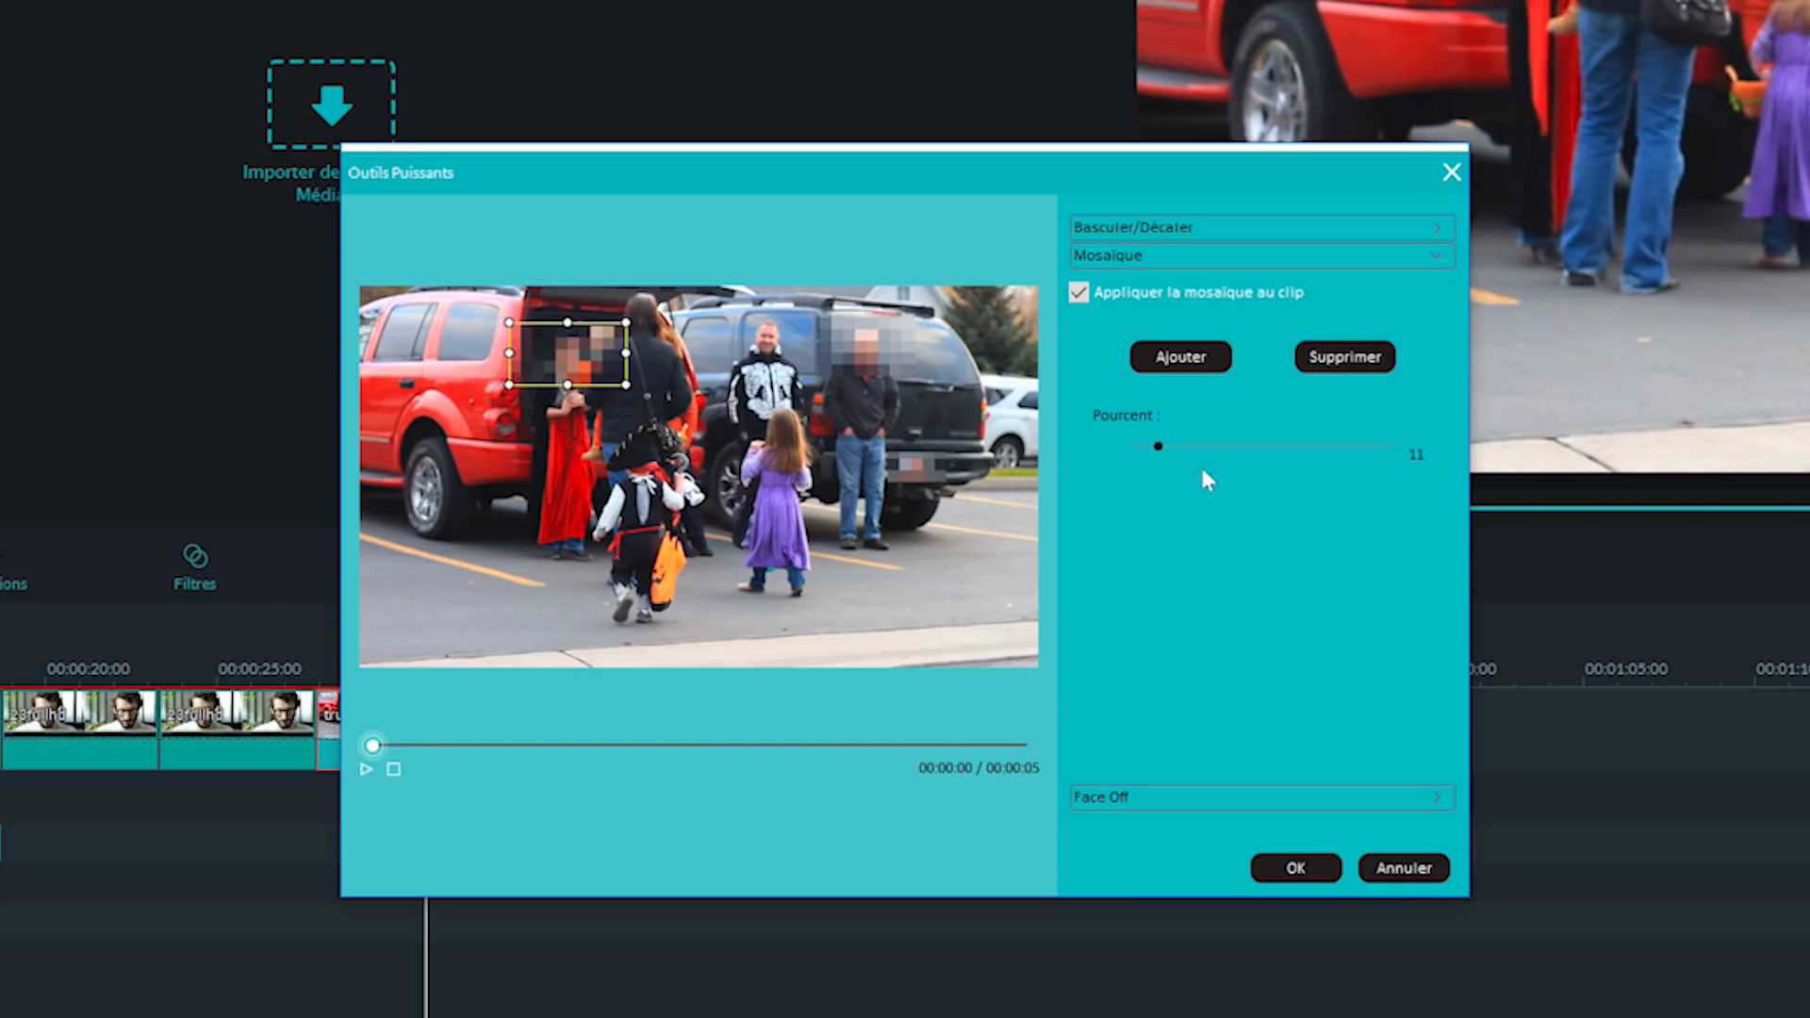
pyautogui.click(1196, 356)
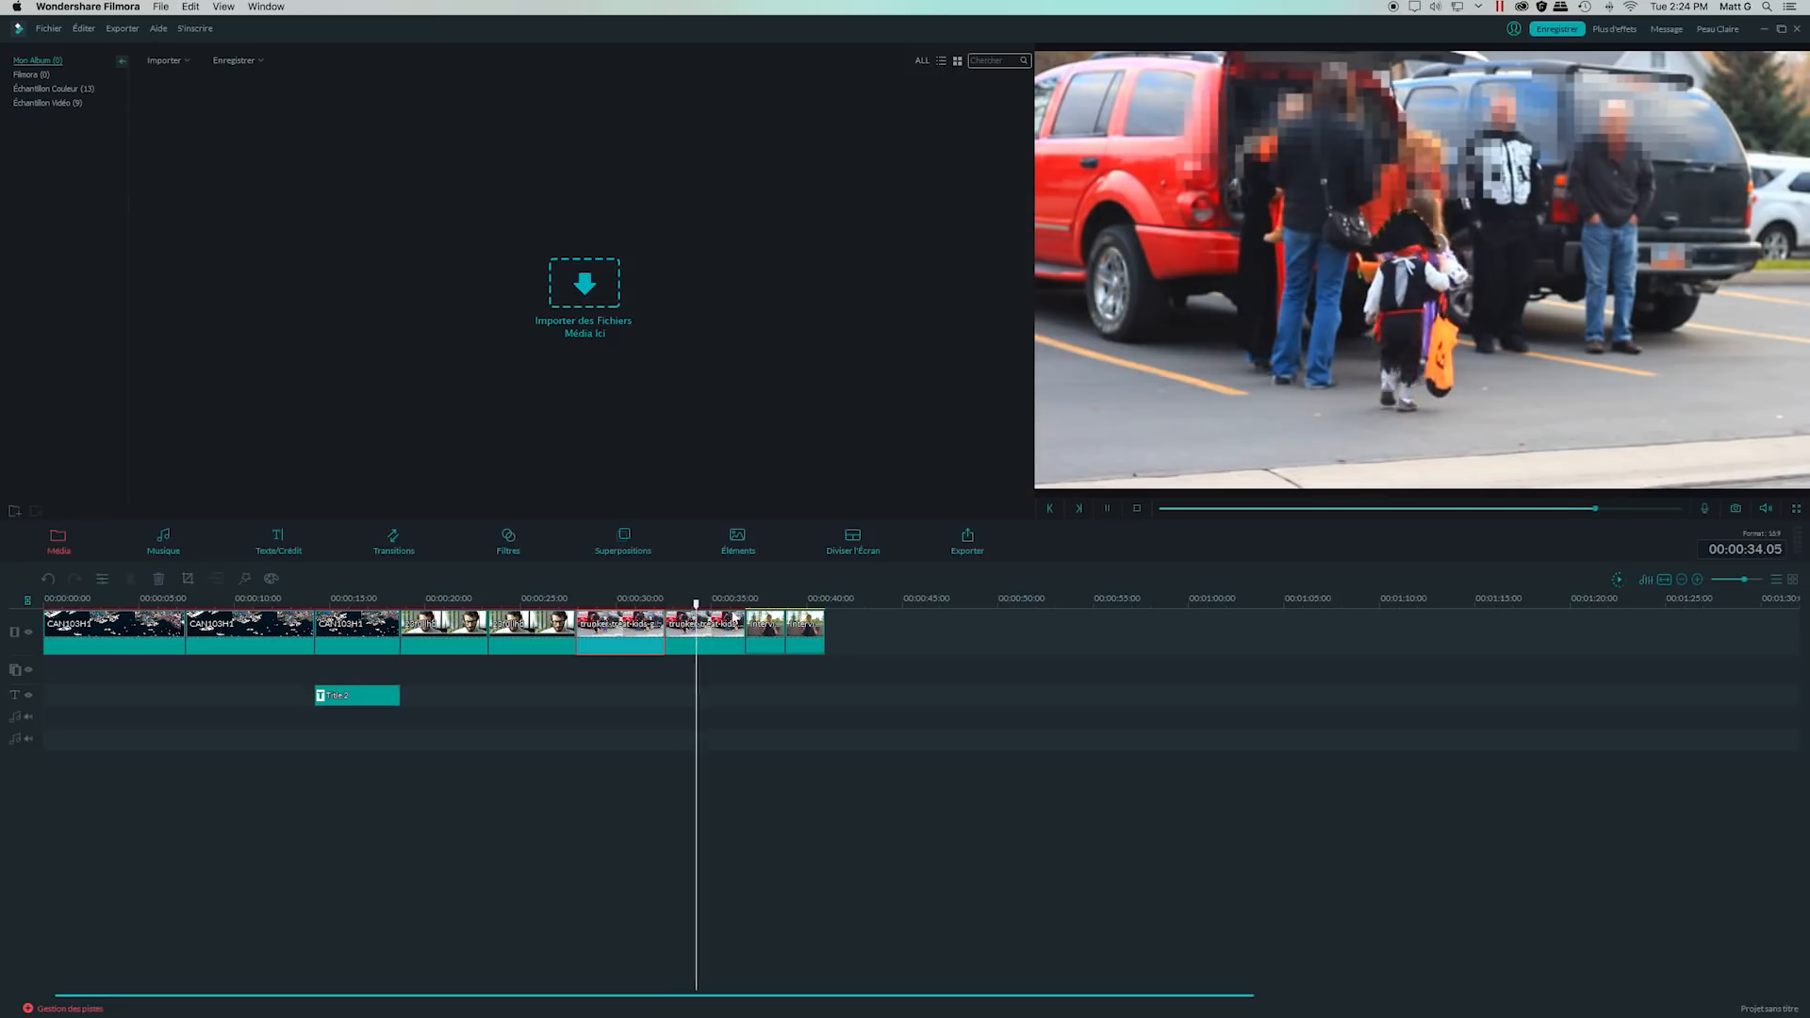
# Preview the pixelated parking-lot clip and the couch clips that follow it, including the one with Face Off
pyautogui.press('space')
pyautogui.moveTo(715, 600); pyautogui.dragTo(751, 602)
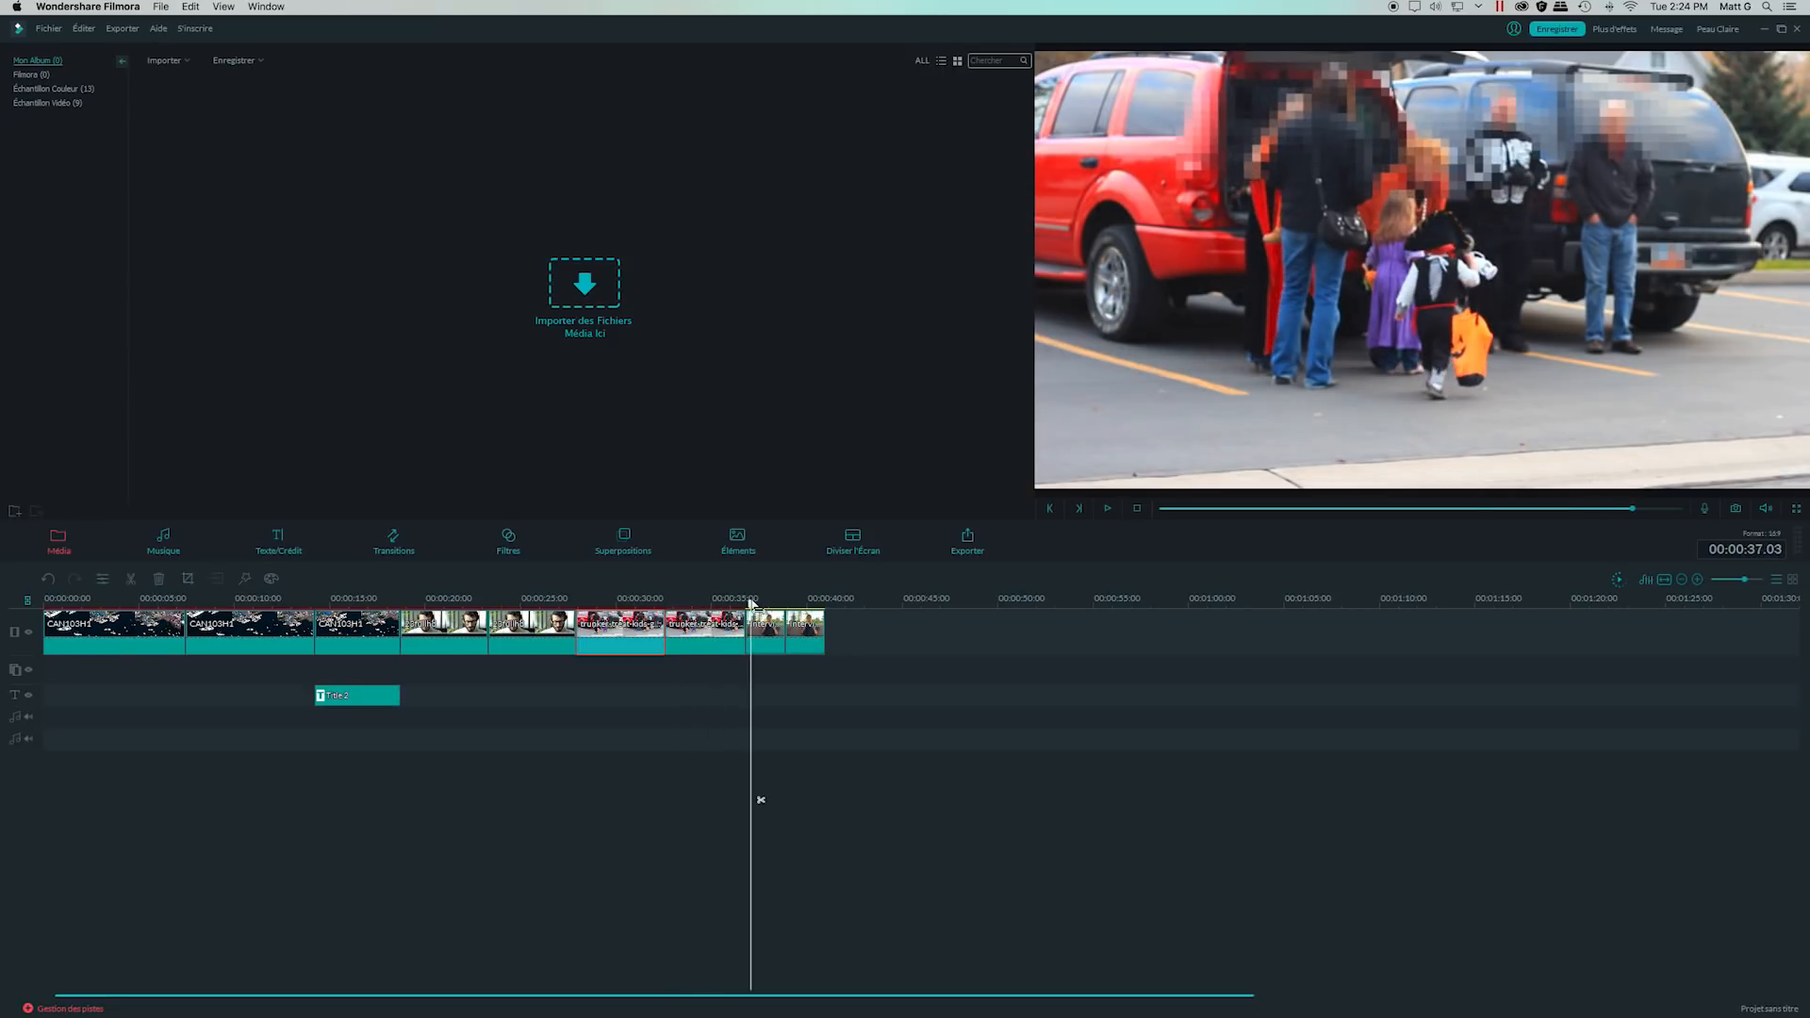
pyautogui.press('space')
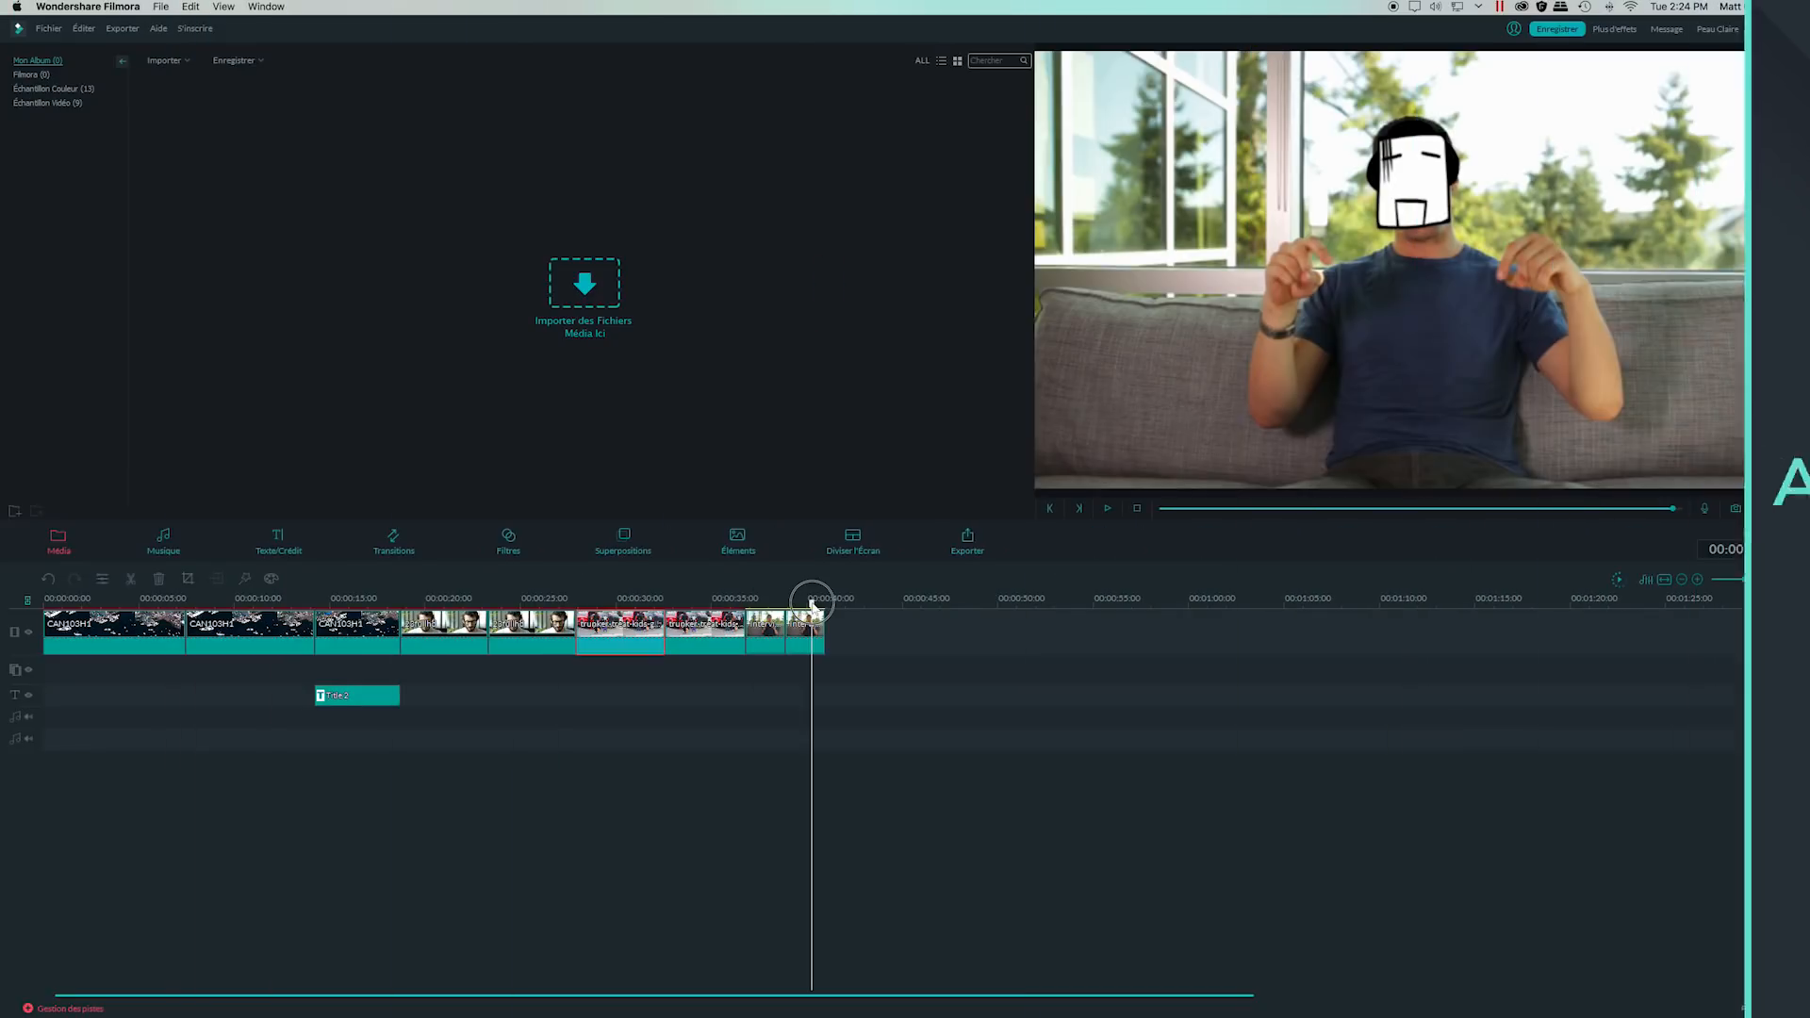
# Apply Face Off with the pixelated mosaic face to the first clip of the man on the couch
pyautogui.moveTo(804, 602); pyautogui.dragTo(755, 601)
pyautogui.click(768, 622)
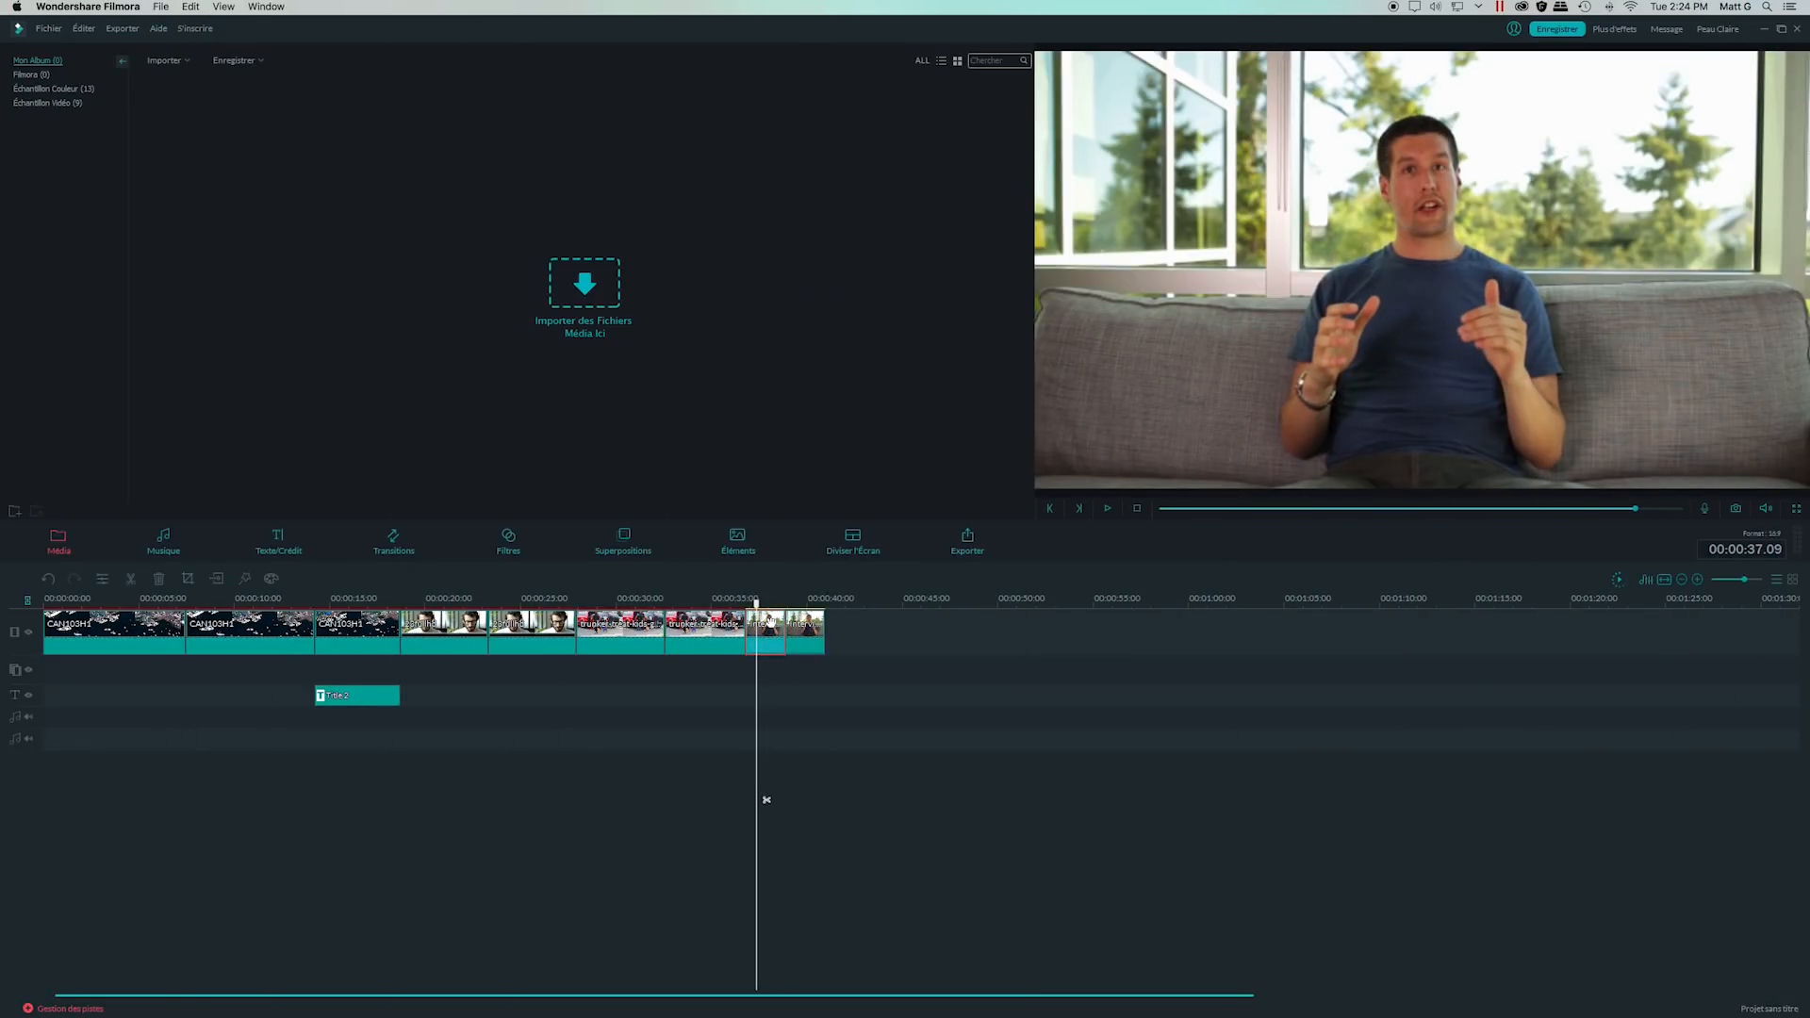
pyautogui.click(245, 578)
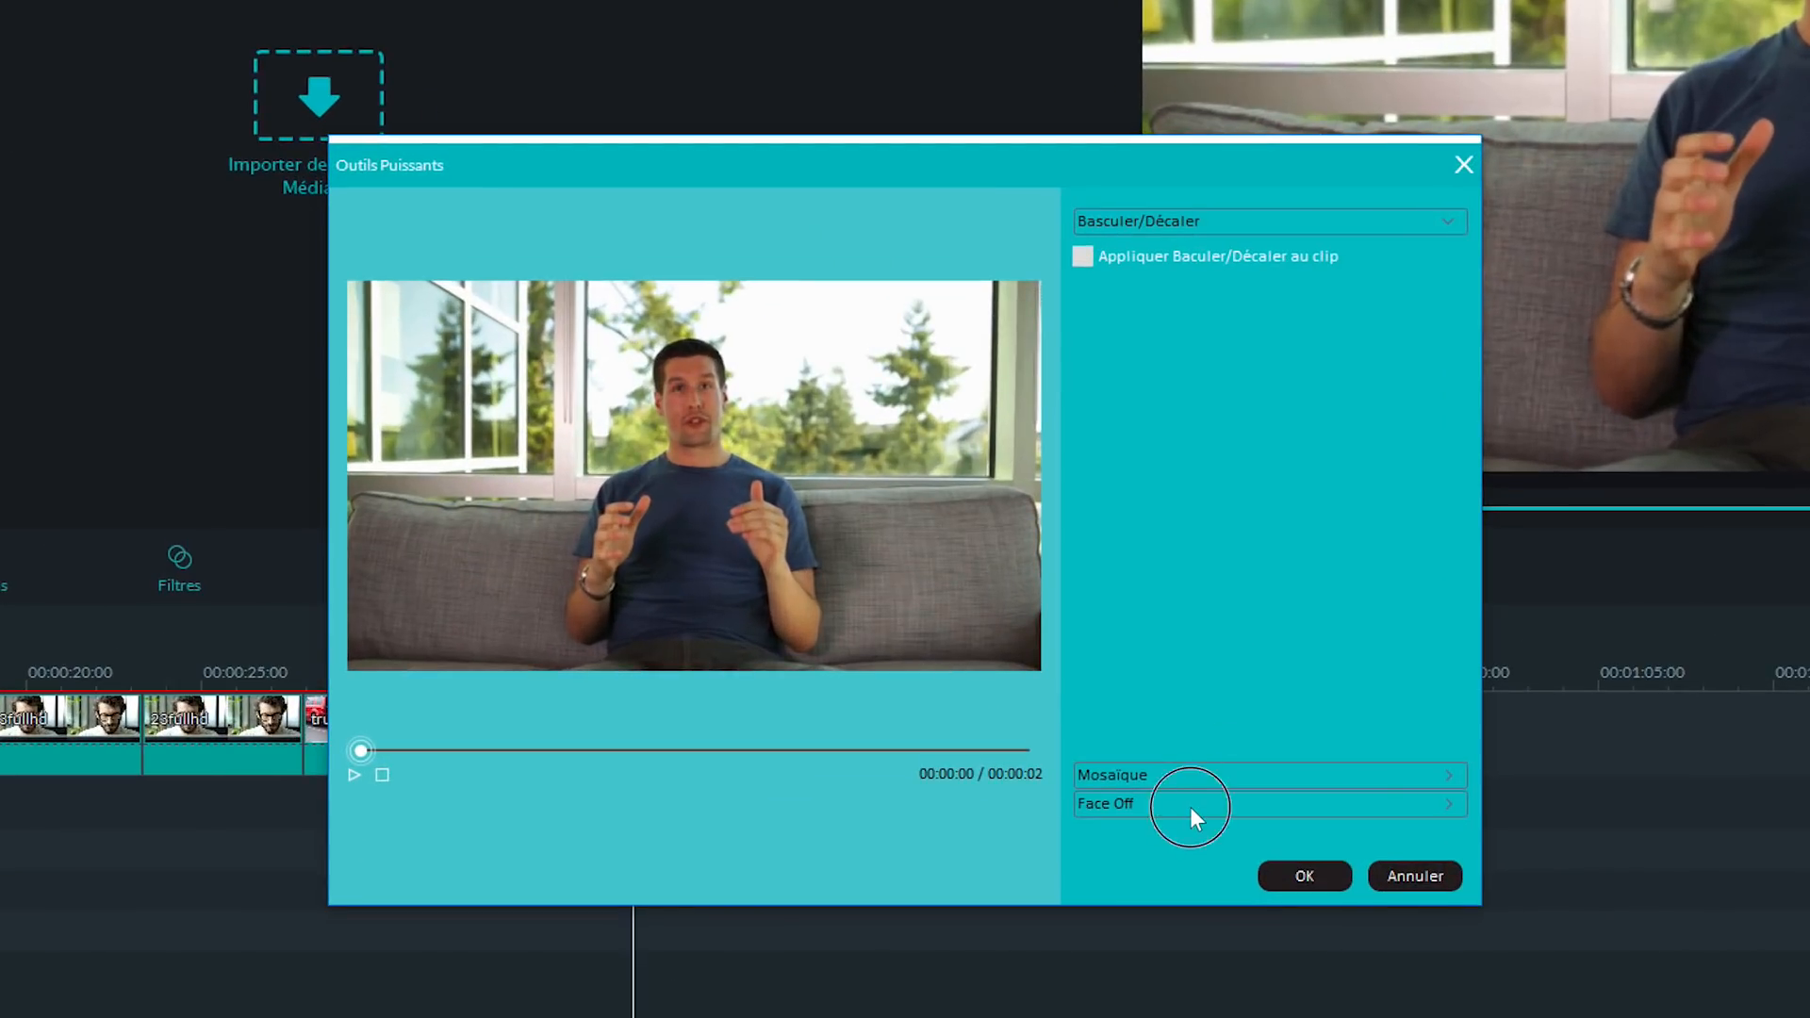
pyautogui.click(1190, 807)
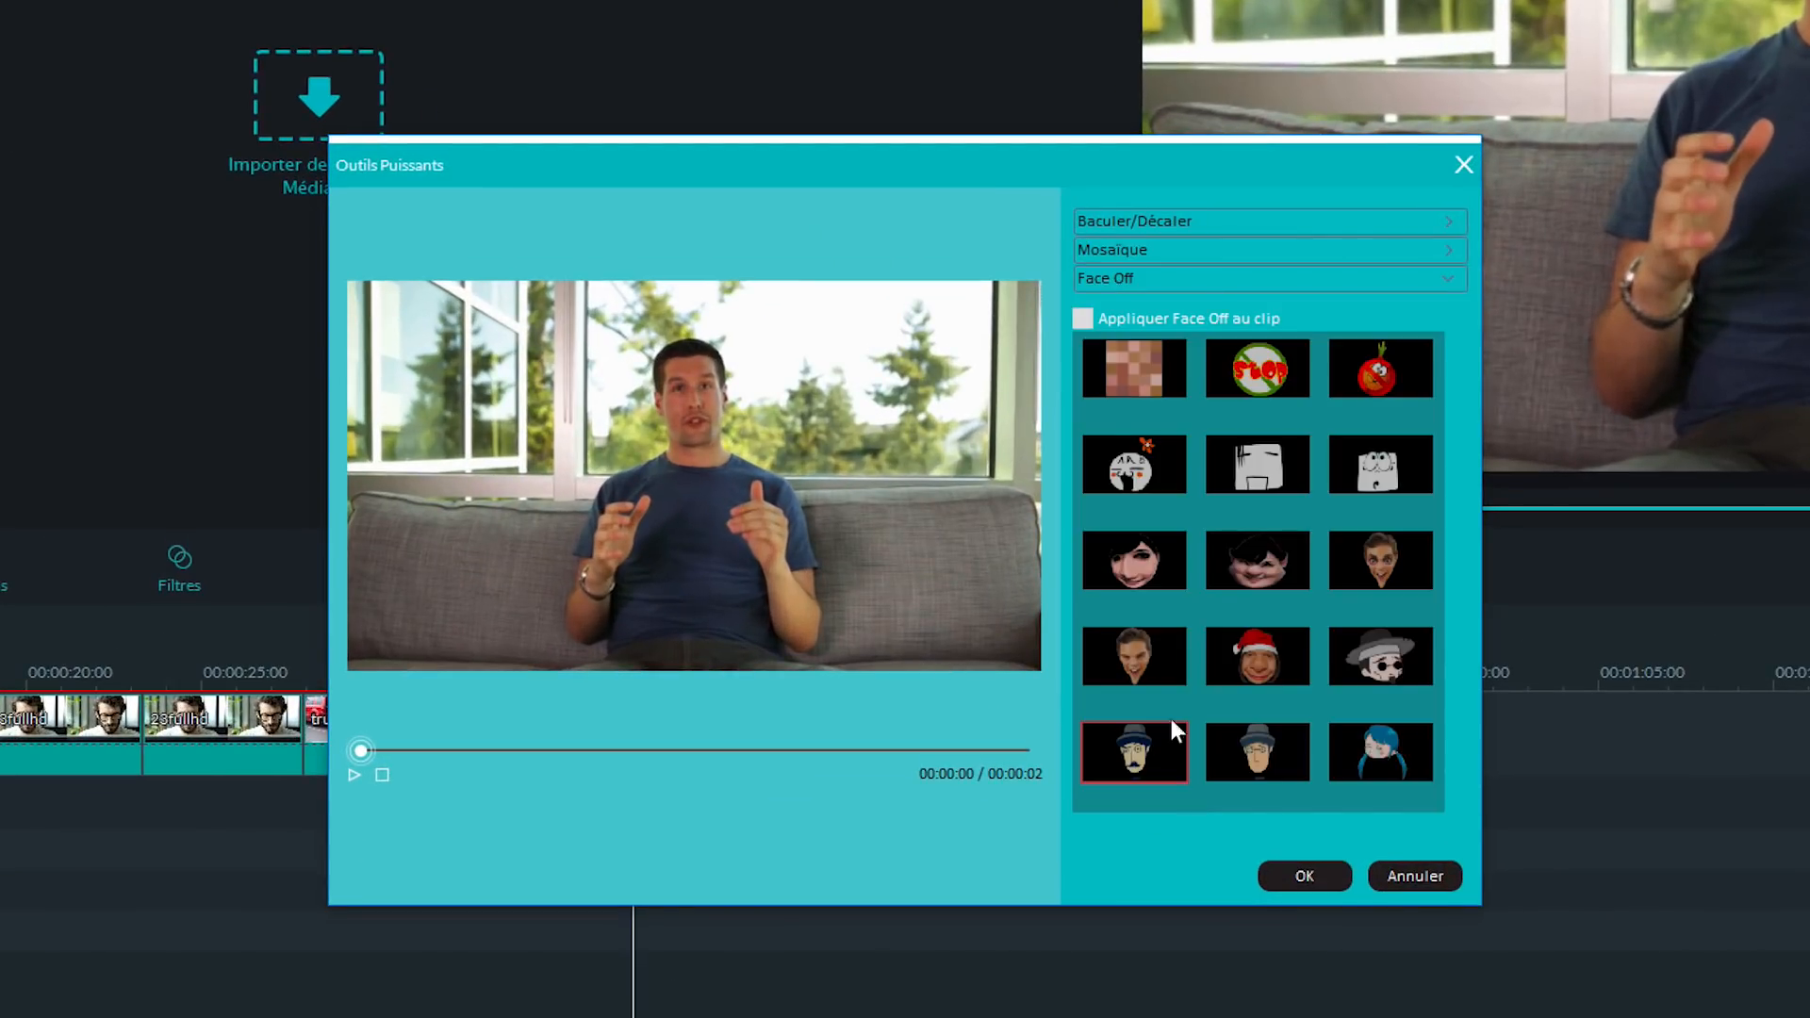
pyautogui.click(1089, 324)
pyautogui.click(1100, 361)
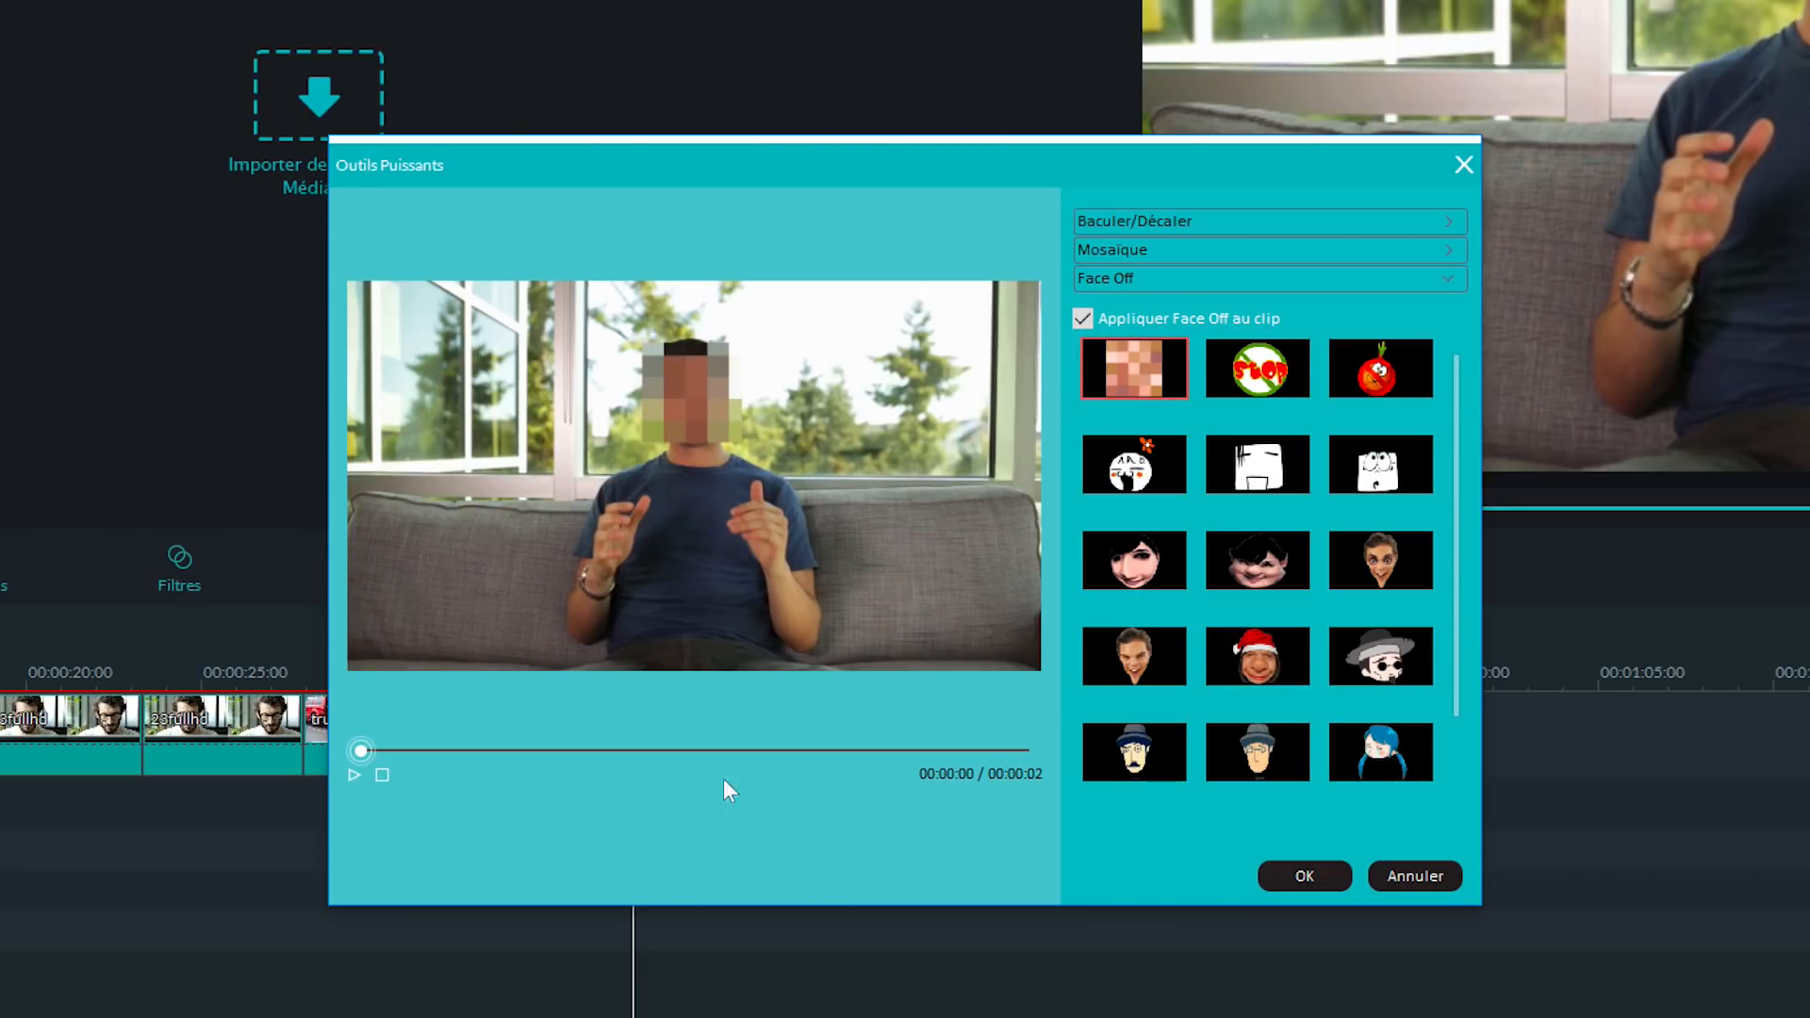
pyautogui.click(1305, 875)
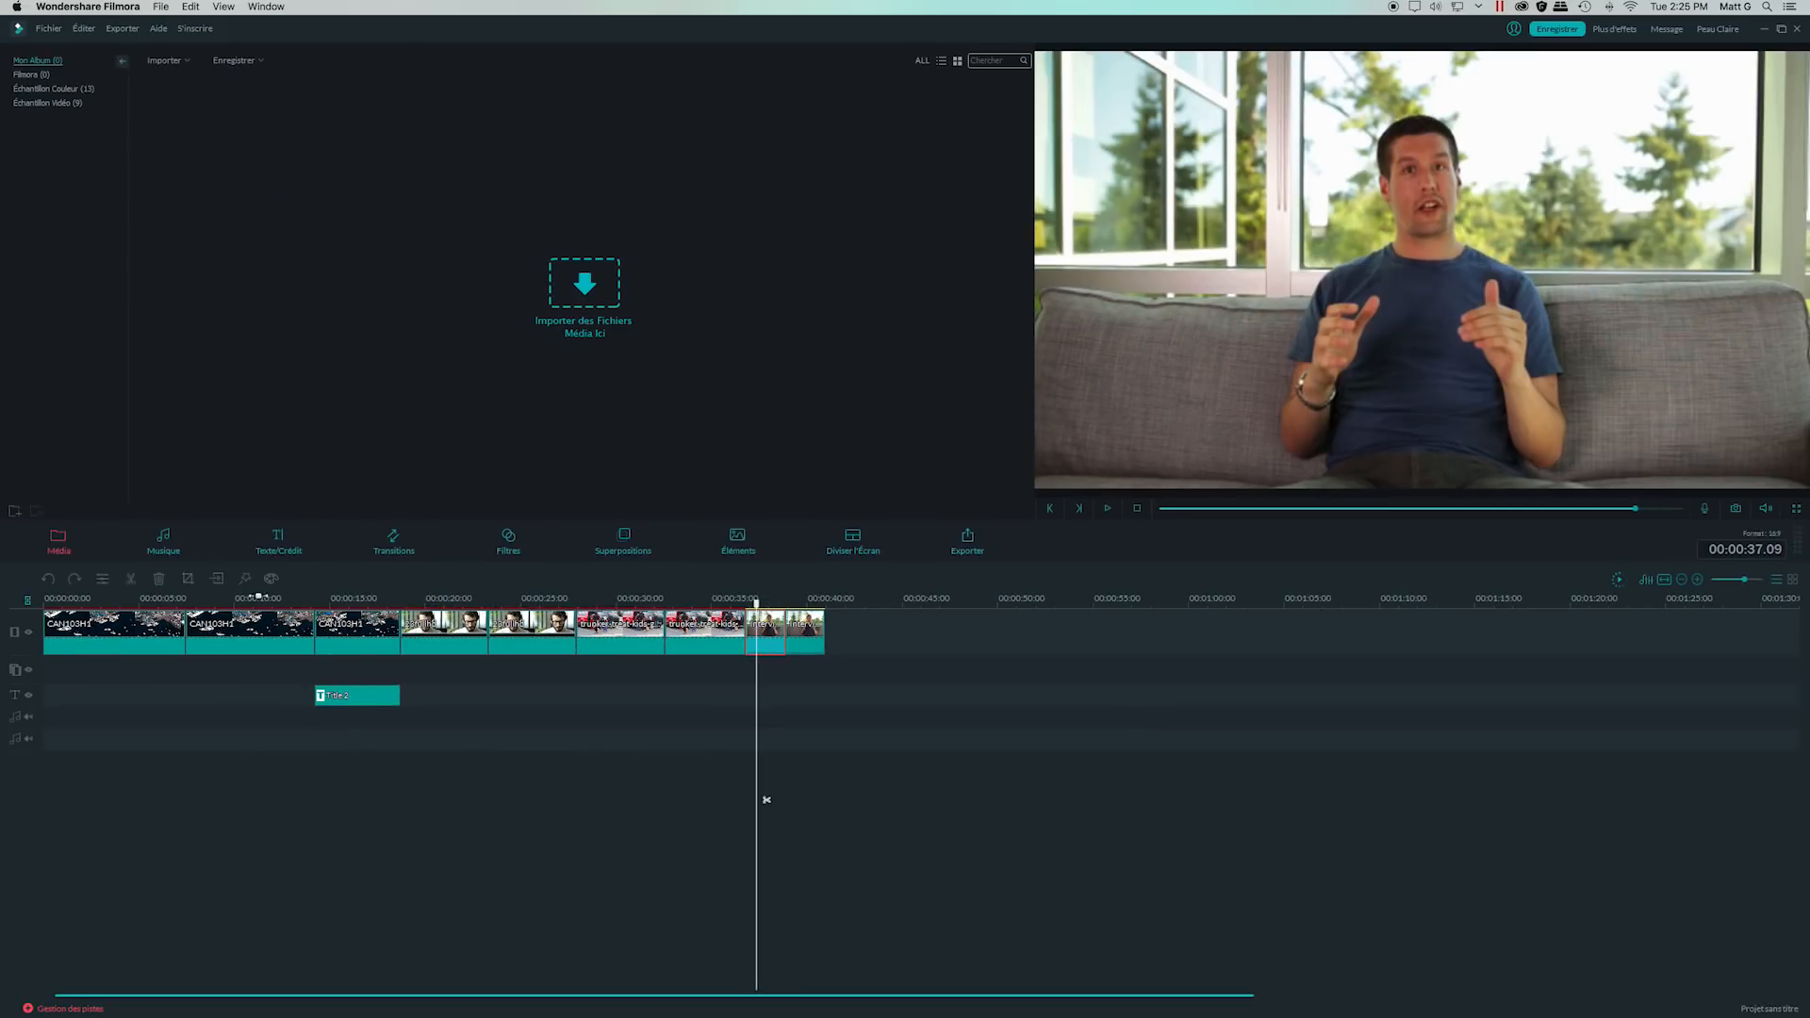
# Try Face Off with the white square cartoon face on the first couch clip
pyautogui.click(246, 580)
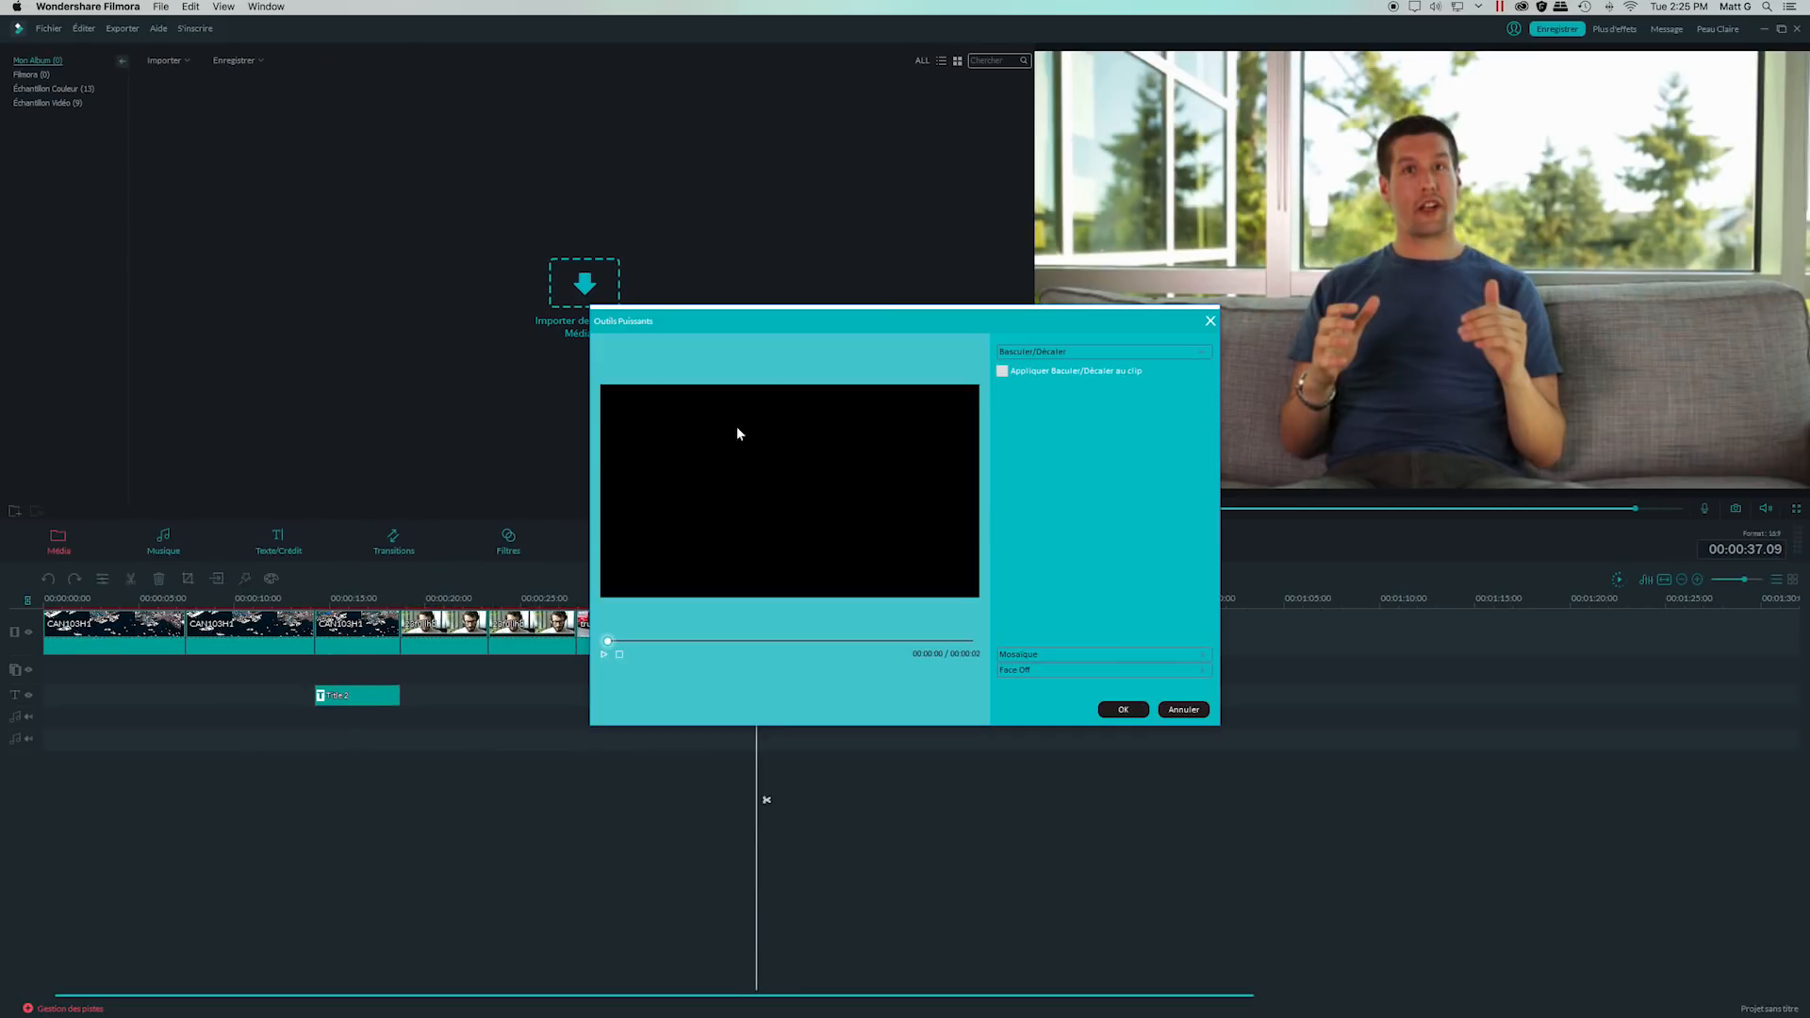
pyautogui.click(1071, 670)
pyautogui.click(1024, 408)
pyautogui.click(1098, 485)
pyautogui.click(1175, 713)
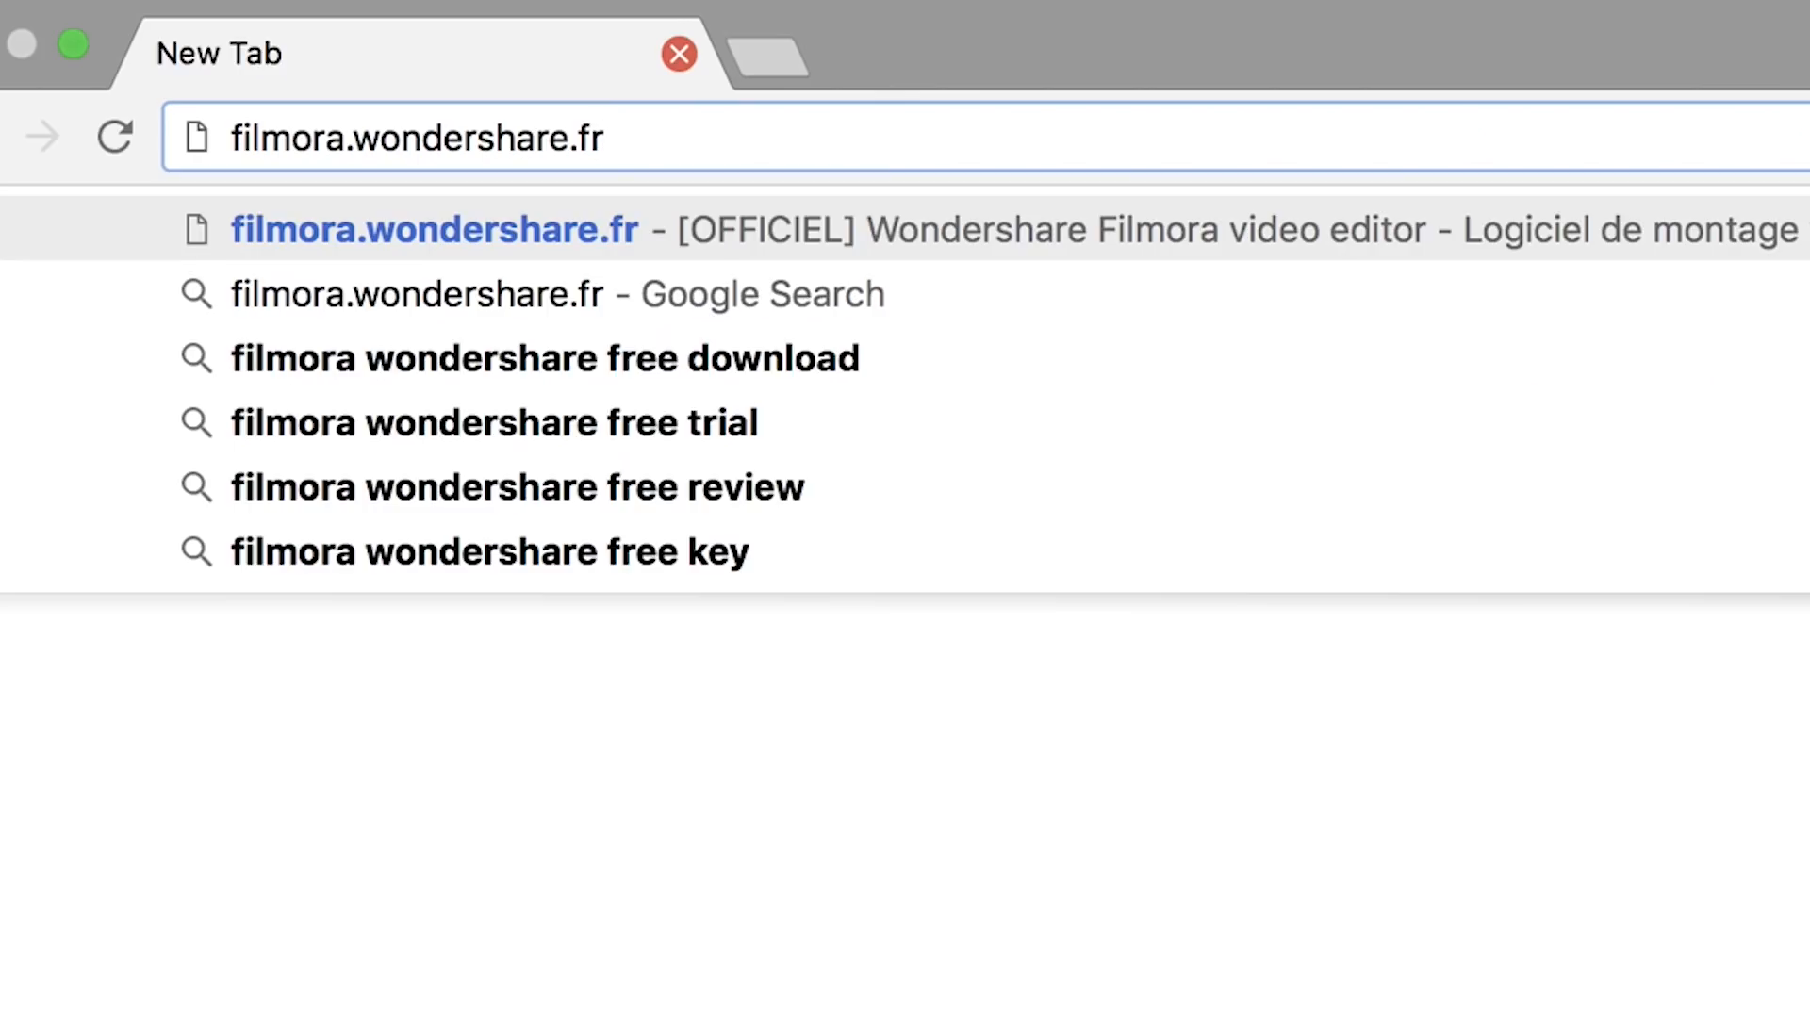
# Switch to the web browser and open filmora.wondershare.fr in a new tab
pyautogui.press('Return')
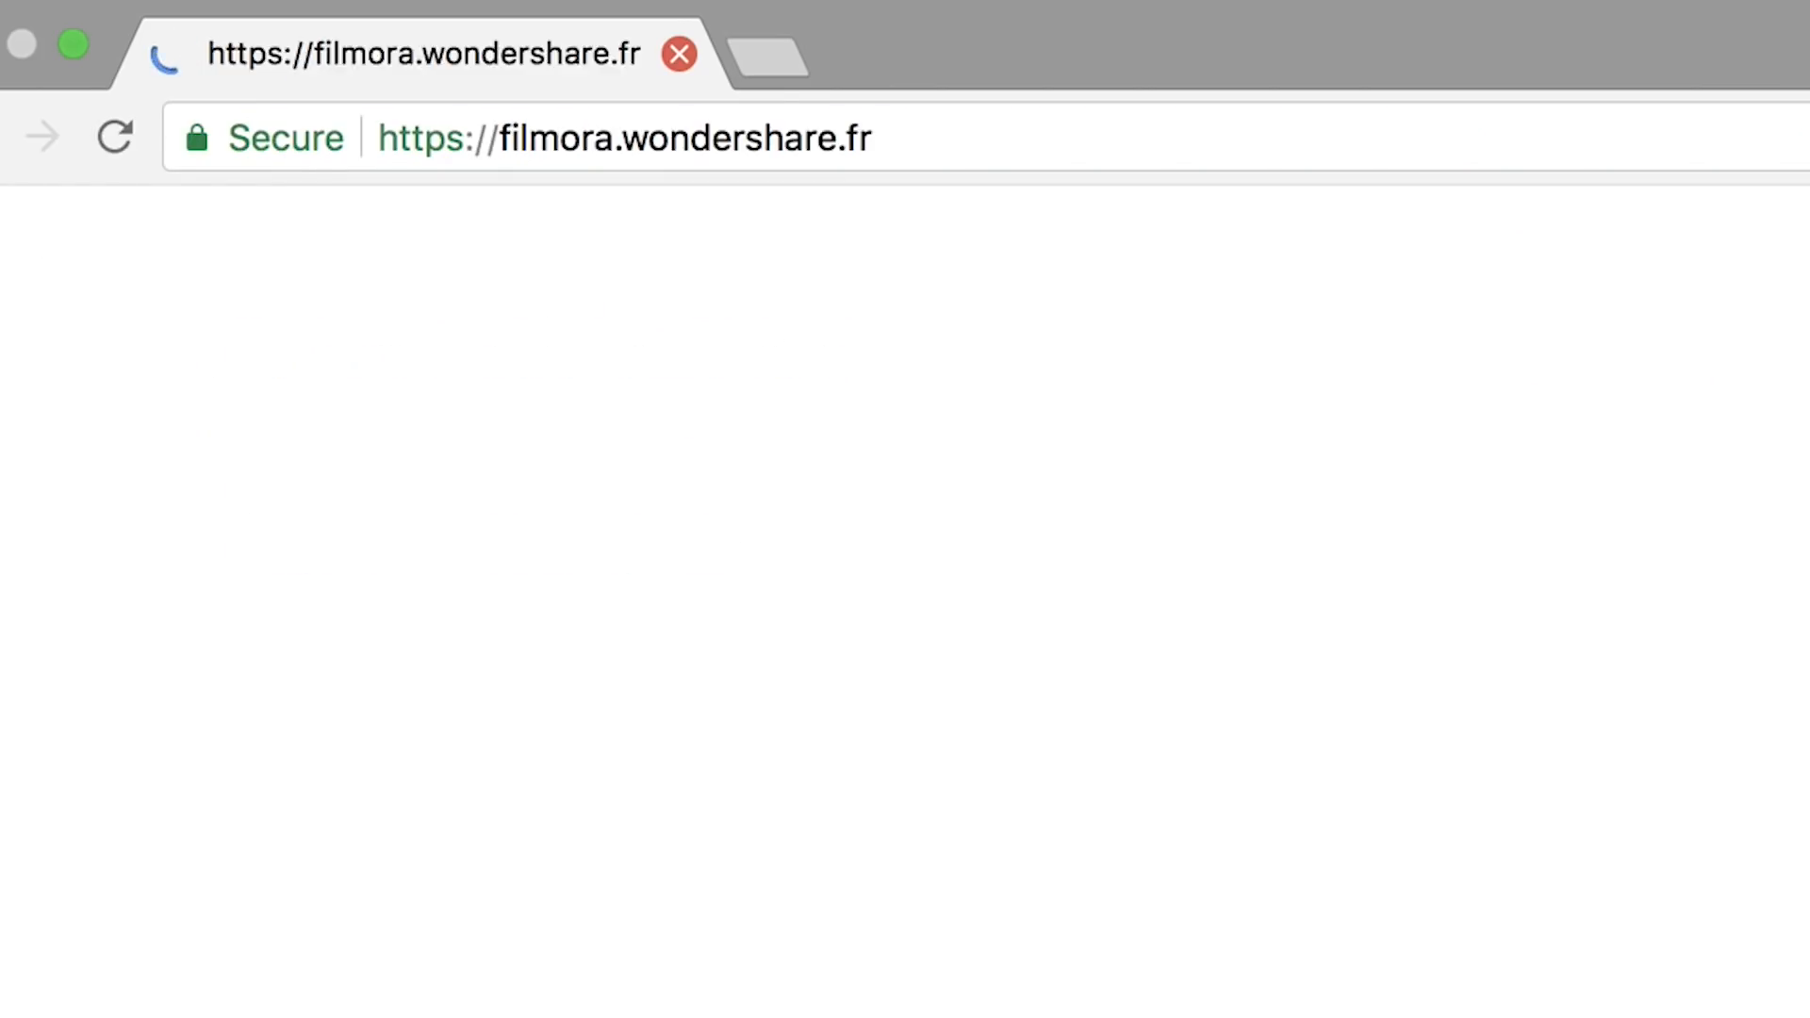